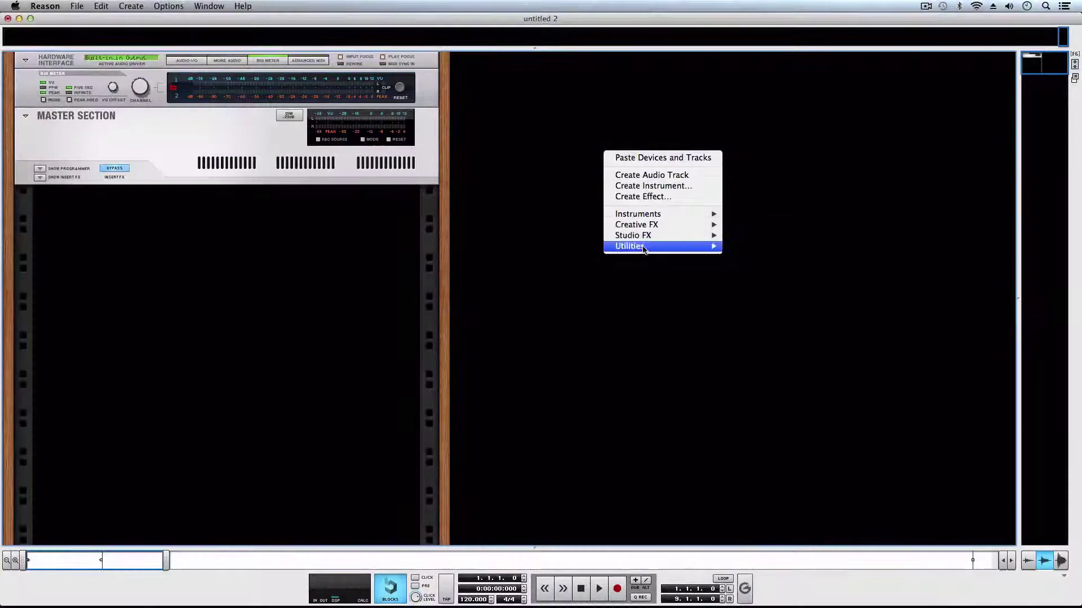
Step: Add a Combinator to the rack with a Kong Drum Designer inside it
mouse_move(665, 246)
click(749, 247)
right_click(621, 162)
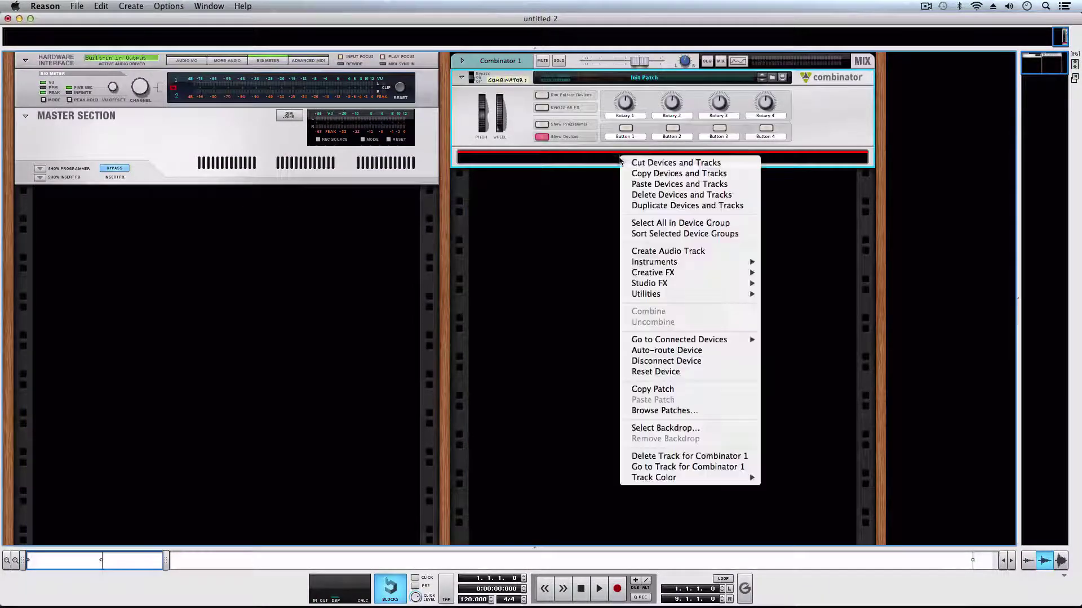
mouse_move(730, 265)
click(803, 281)
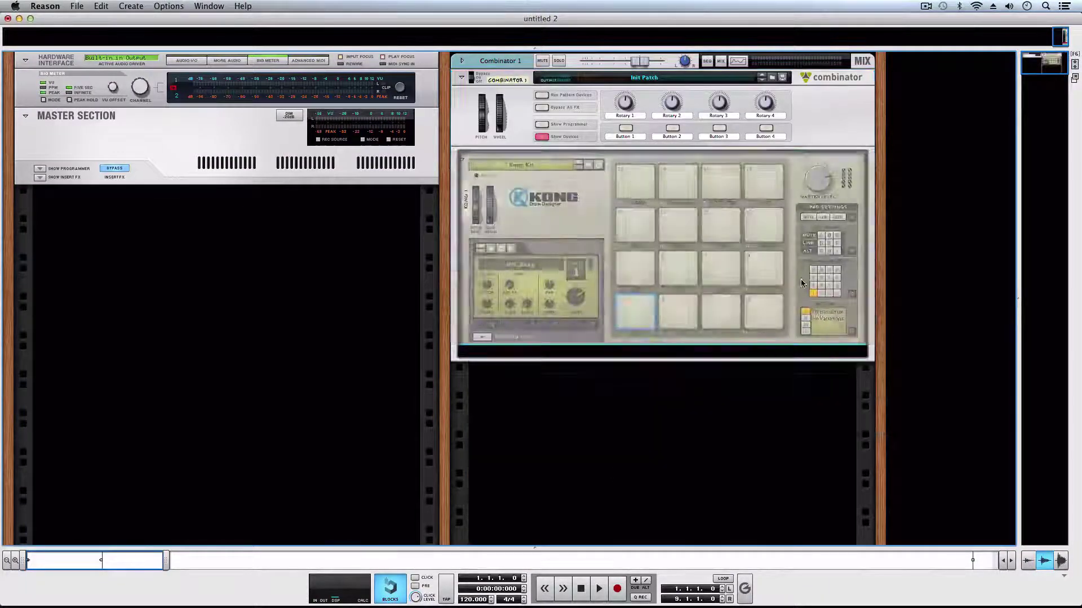
Step: Load the Complextro MashUp kit from Kong Kits > Tech House Kits into Kong
click(588, 166)
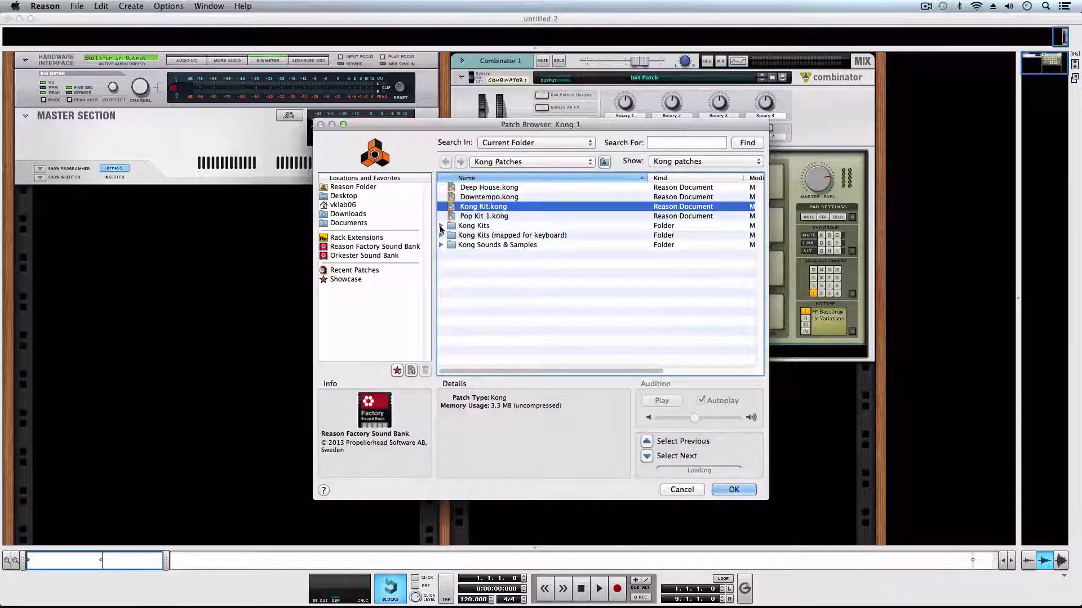
click(441, 226)
scroll(451, 333, down, 2)
click(450, 336)
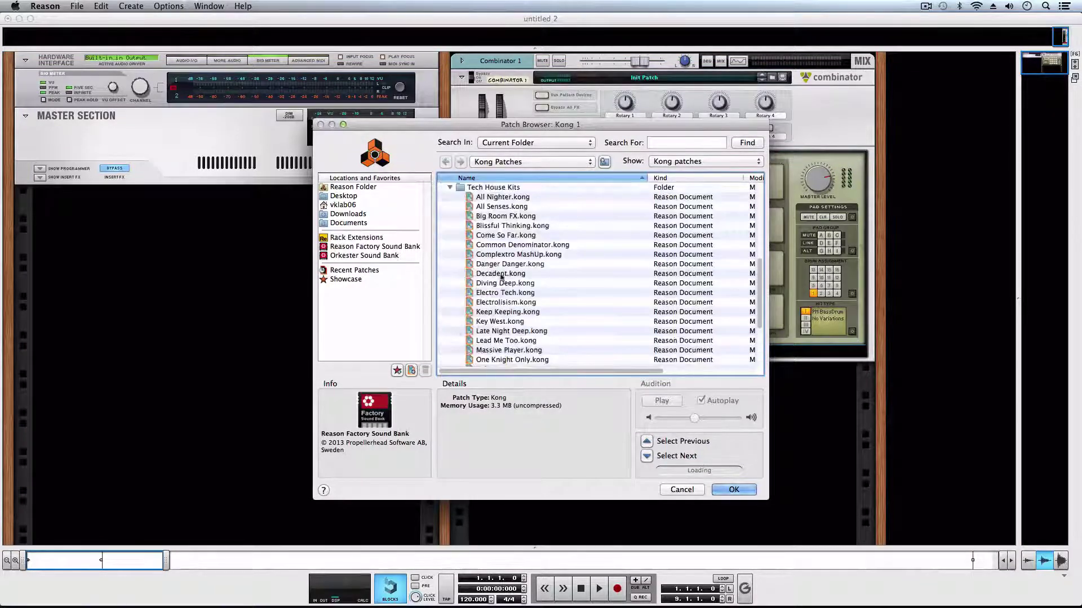
double_click(511, 255)
Step: Audition pads 9–12, MAIN KICK, SNARE, CL HAT and OP HAT, then start the transport
click(632, 229)
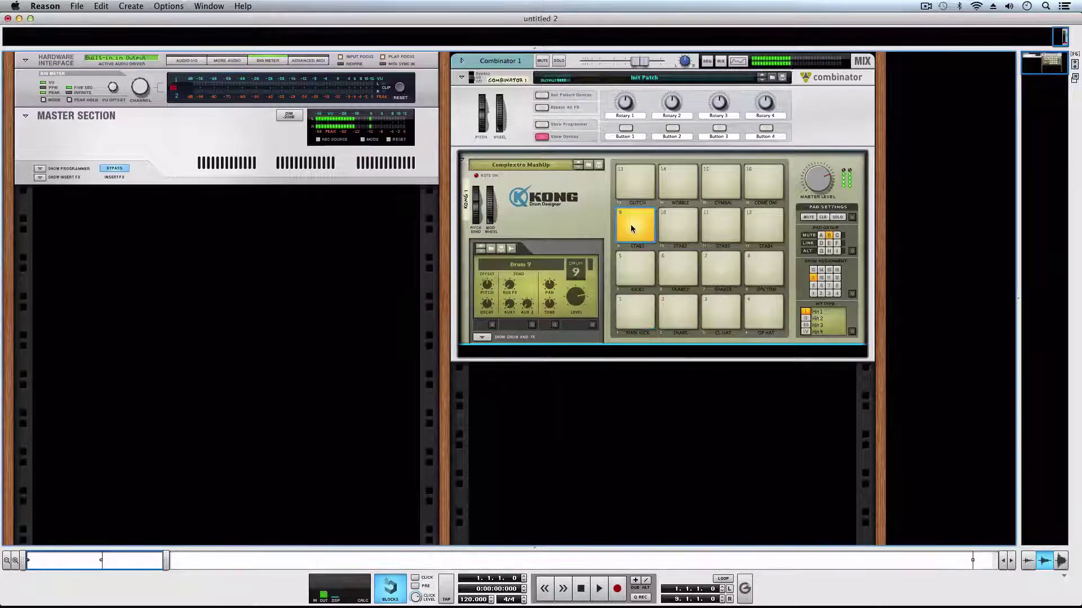
click(678, 225)
click(720, 224)
click(758, 237)
click(626, 307)
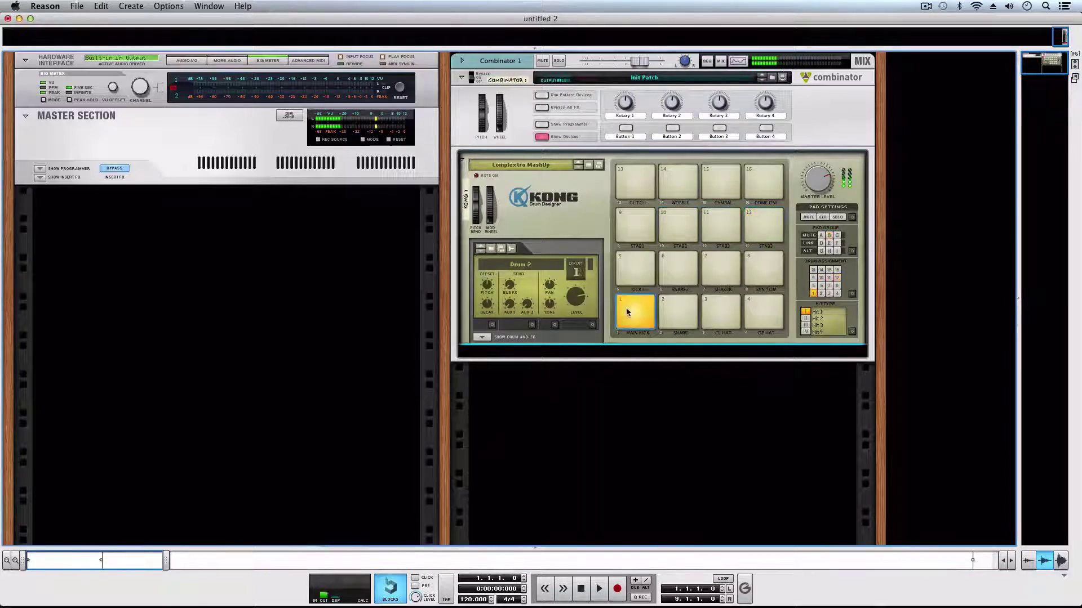
click(676, 311)
click(727, 309)
click(765, 310)
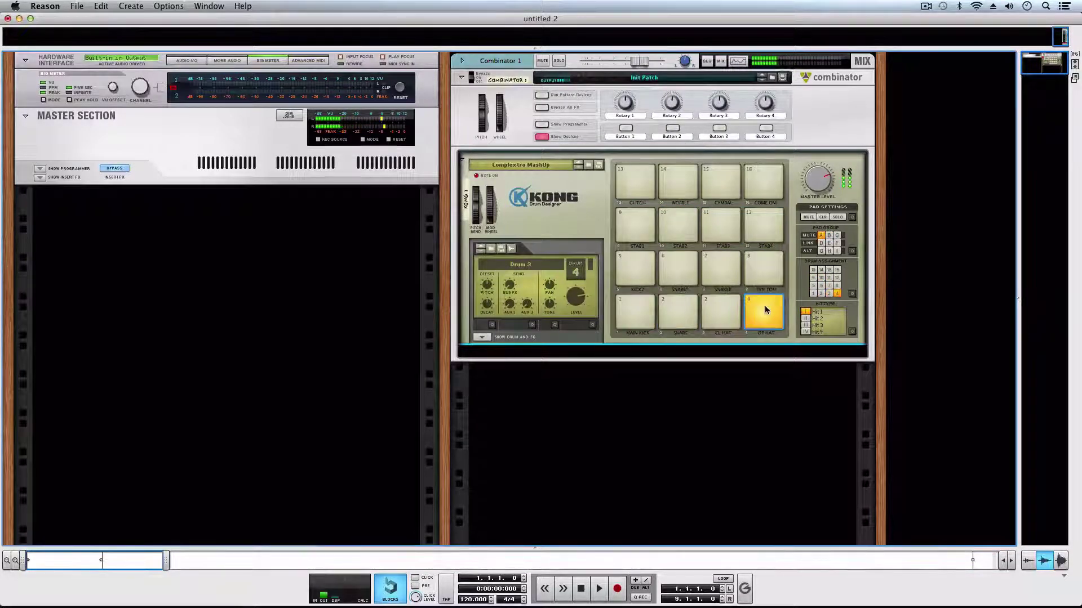
key(space)
Step: Add a Redrum Drum Computer below Kong in Combinator 1 and reset it to defaults
right_click(692, 356)
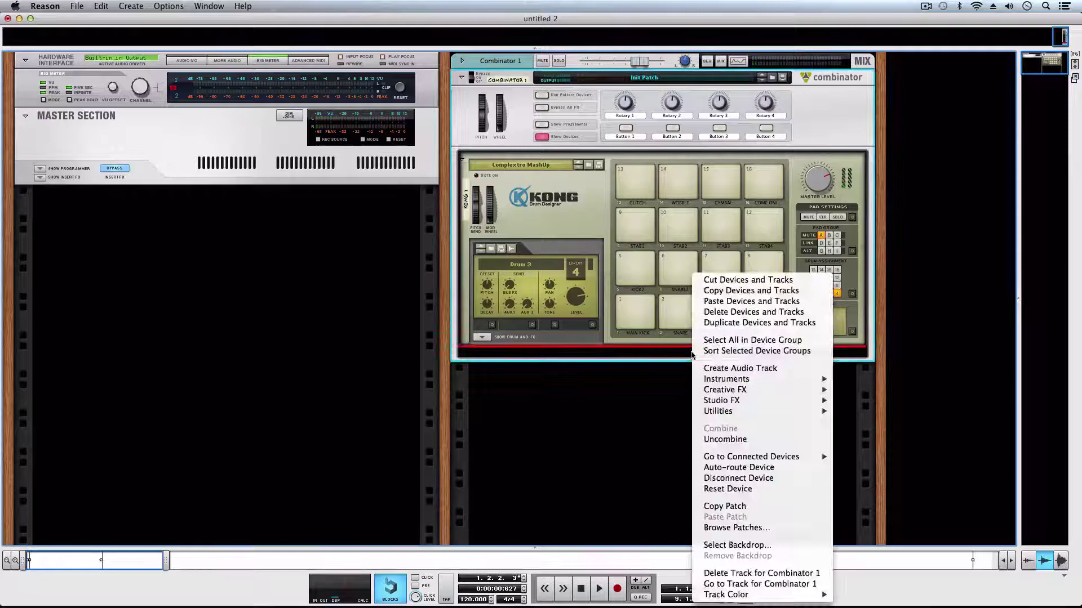
mouse_move(712, 381)
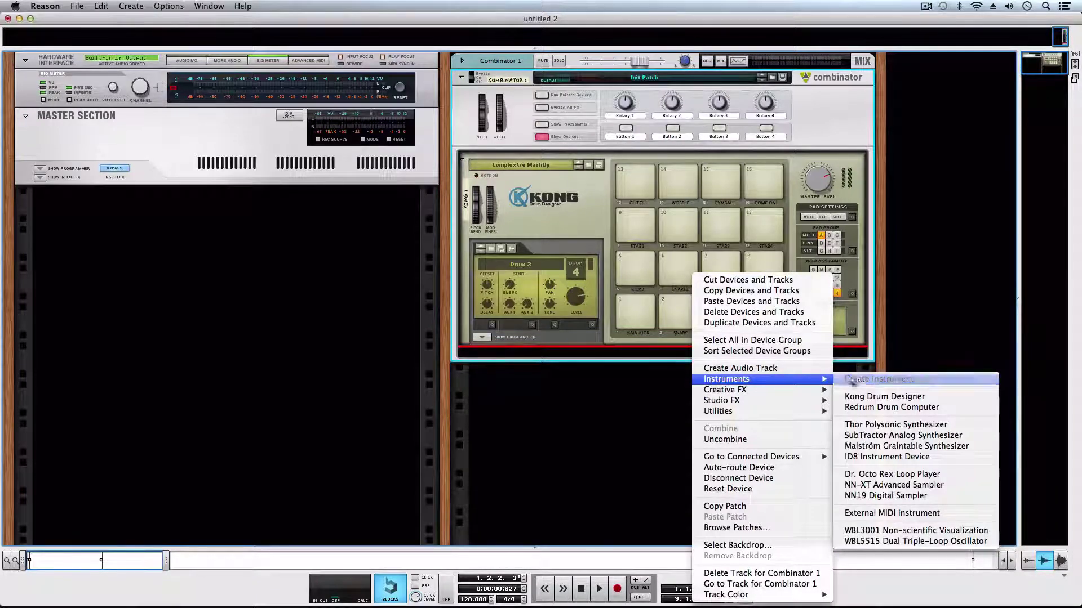
click(883, 408)
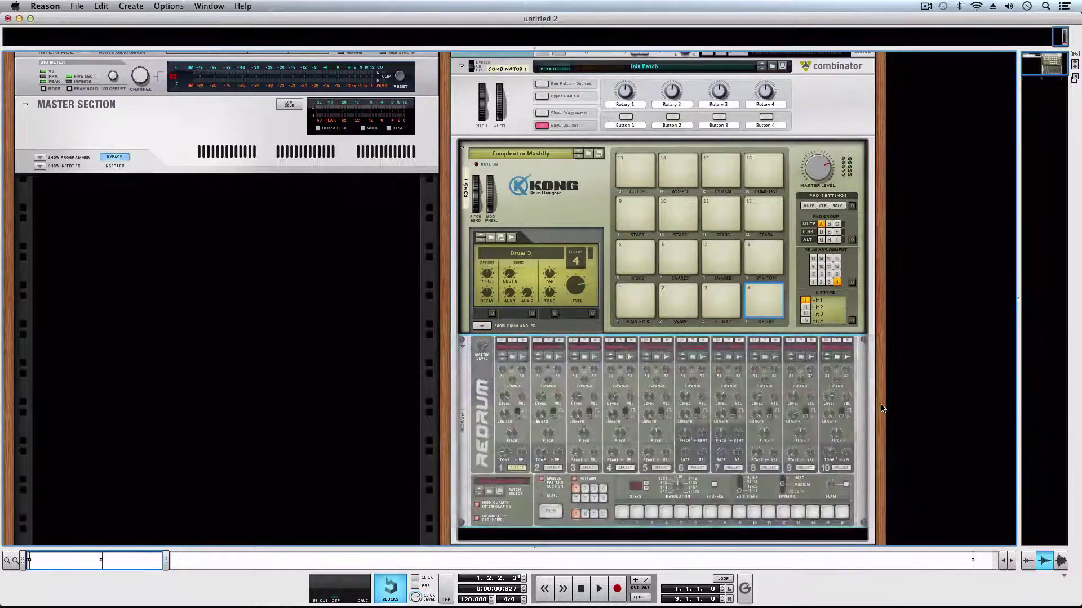
right_click(765, 489)
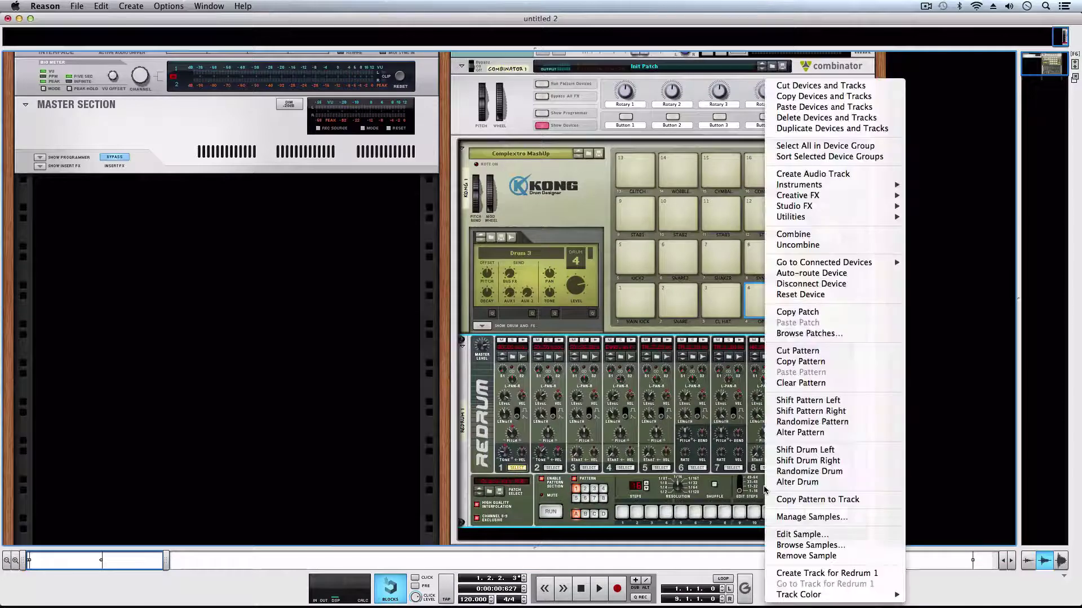
click(828, 299)
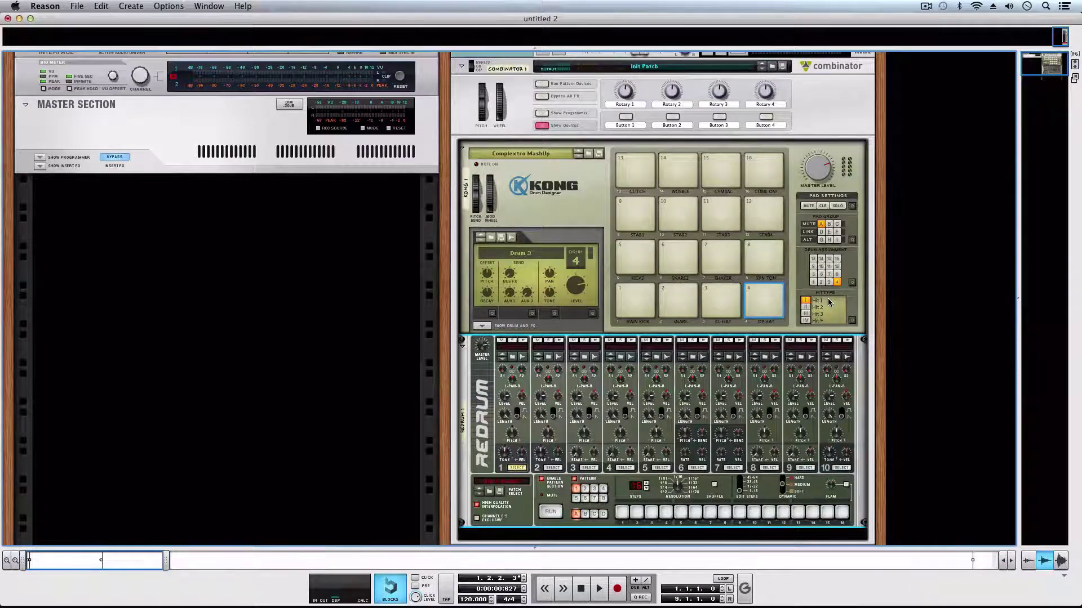
Step: Flip the rack to the rear to view the cabling, then toggle it again
key(Tab)
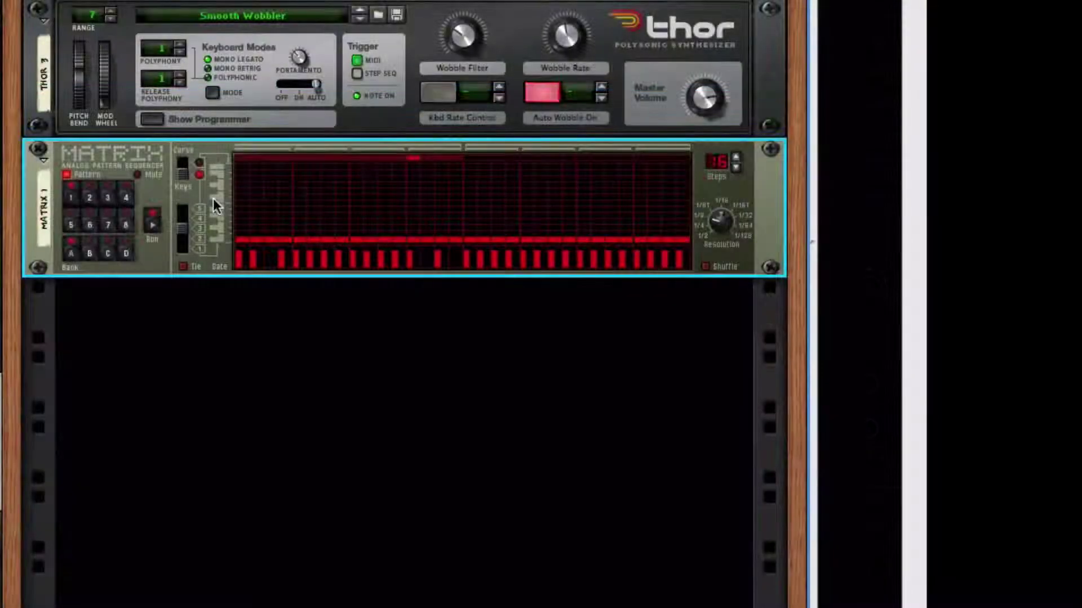
key(Tab)
Step: Clear Matrix gate step 10, cable Redrum channel 1 Gate Out to Kong pad 1 Gate In, return to front
click(367, 267)
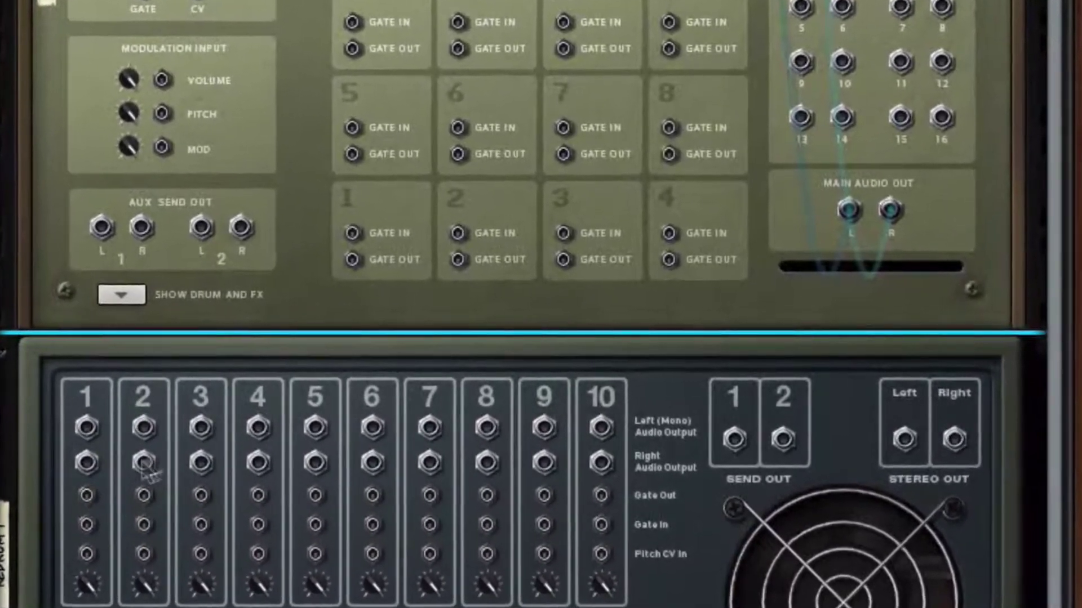
drag(86, 496, 352, 236)
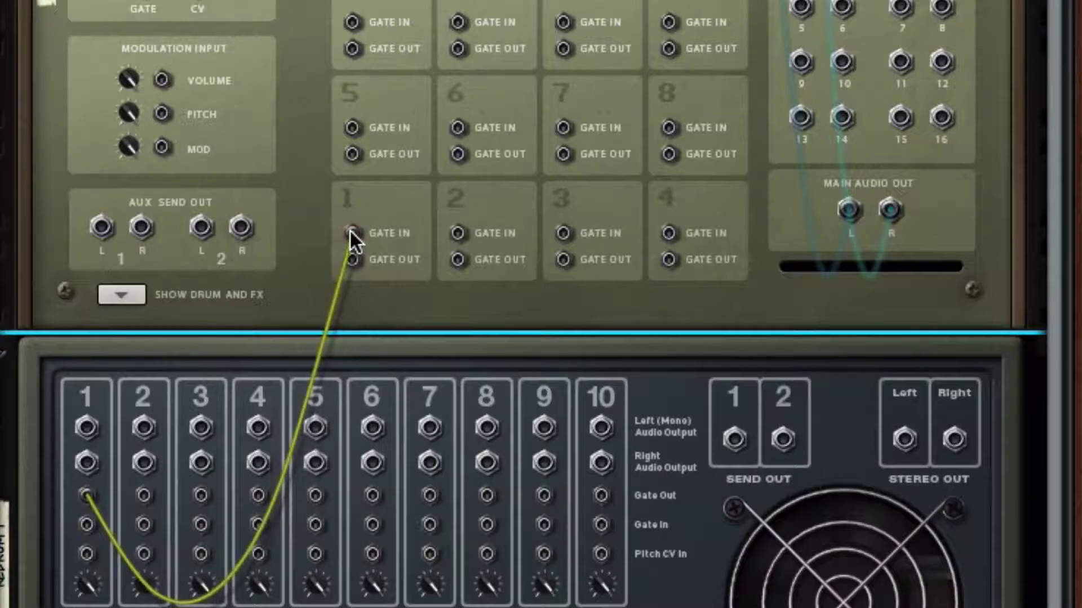
key(Tab)
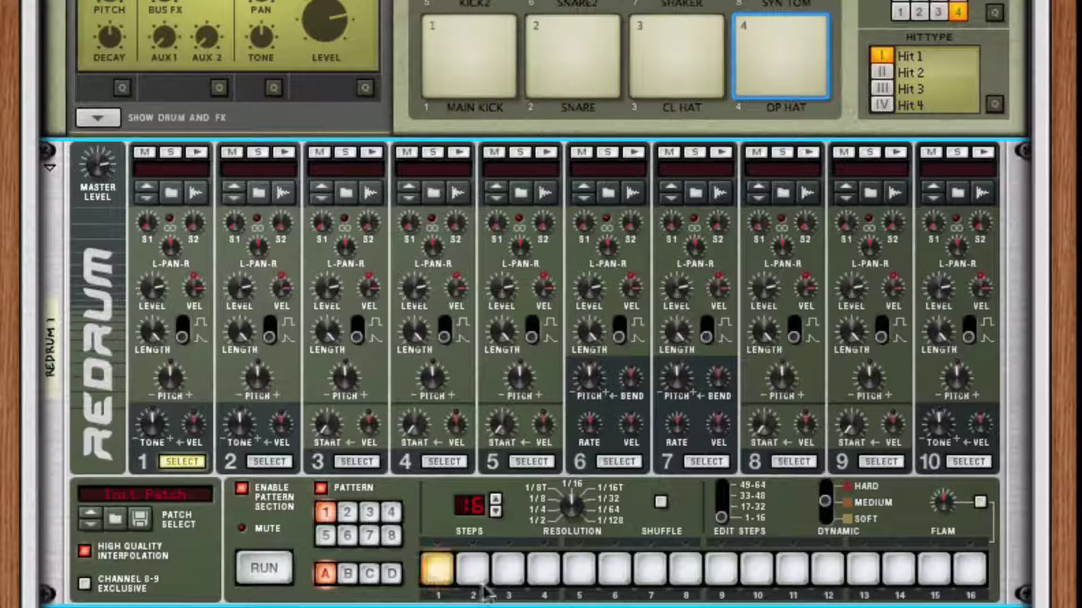
Step: Add a Redrum hit on step 7, then play and stop the pattern to test it
click(657, 581)
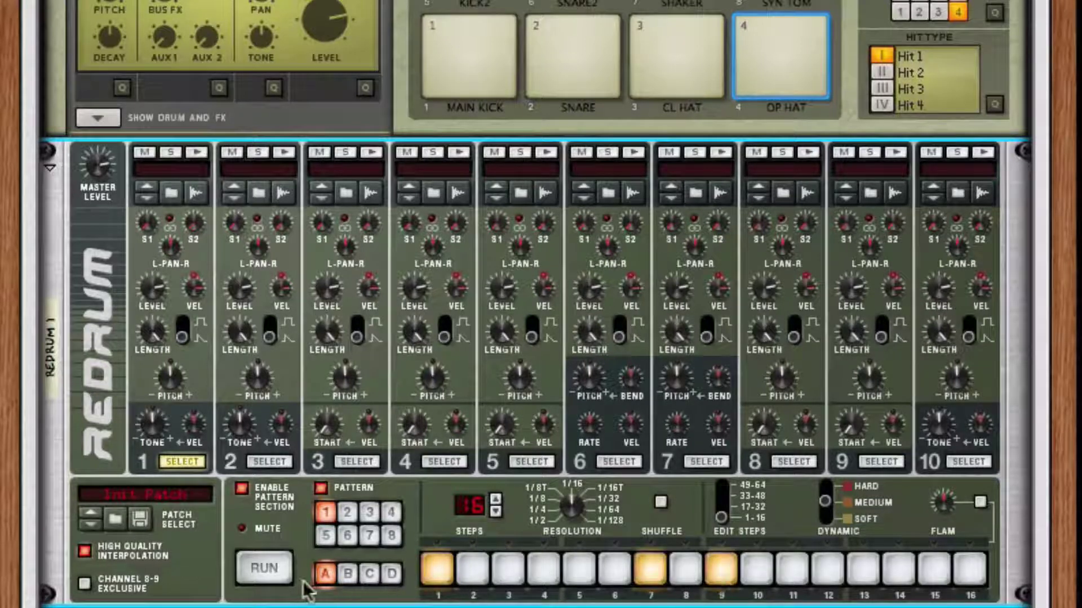
click(260, 572)
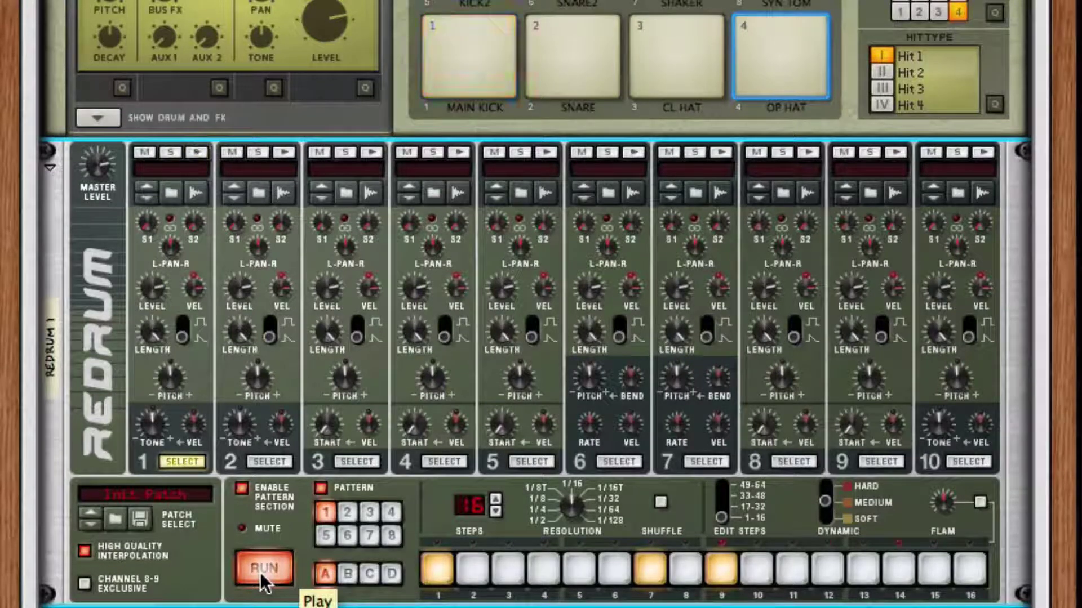
click(260, 573)
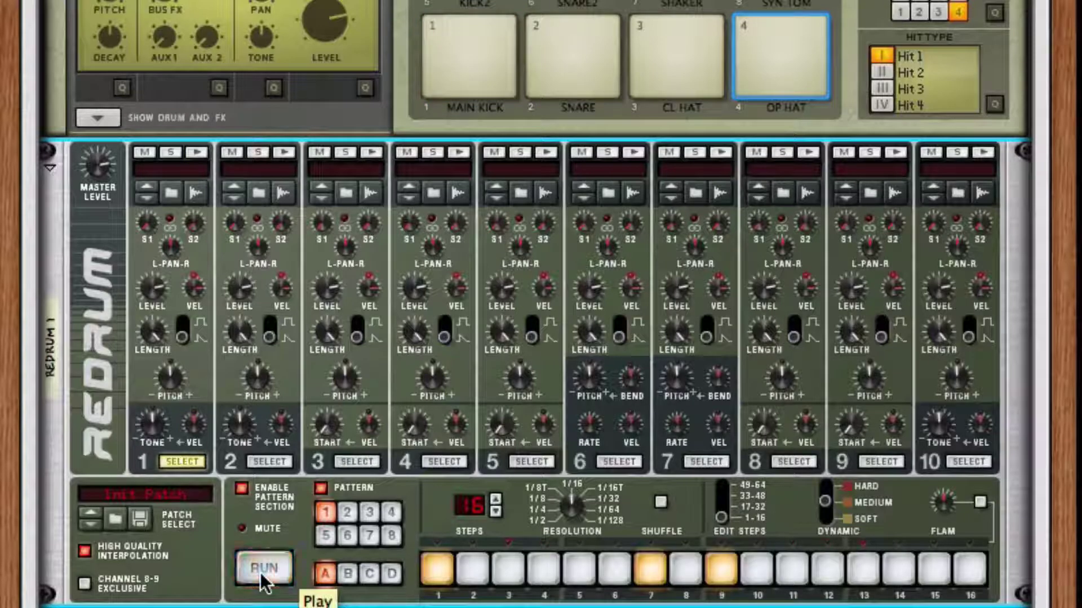
Step: Flip the rack to the rear and cable another Redrum gate output to a Kong pad gate input
key(Tab)
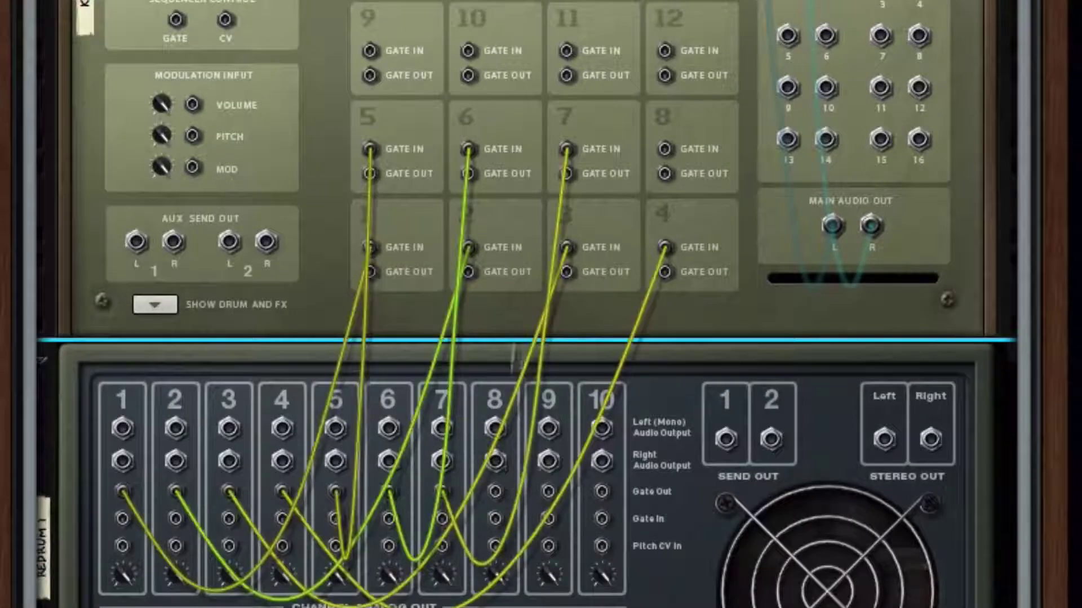
drag(601, 491, 552, 322)
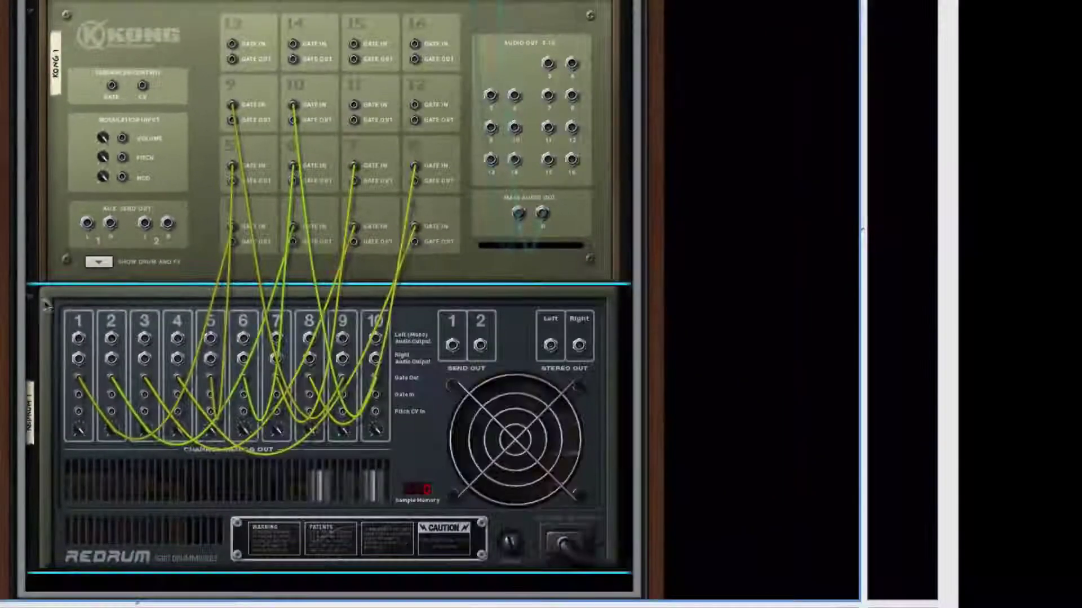
Step: Fold the first Redrum, then add a second Redrum below Kong and reset it to defaults
click(42, 360)
right_click(76, 338)
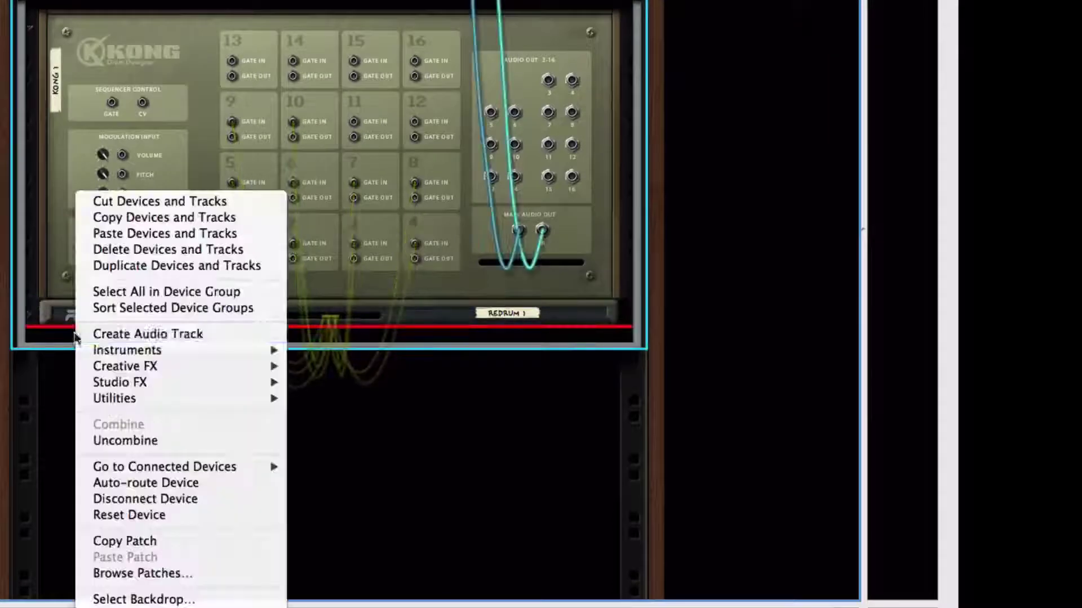
mouse_move(127, 350)
click(327, 390)
right_click(413, 338)
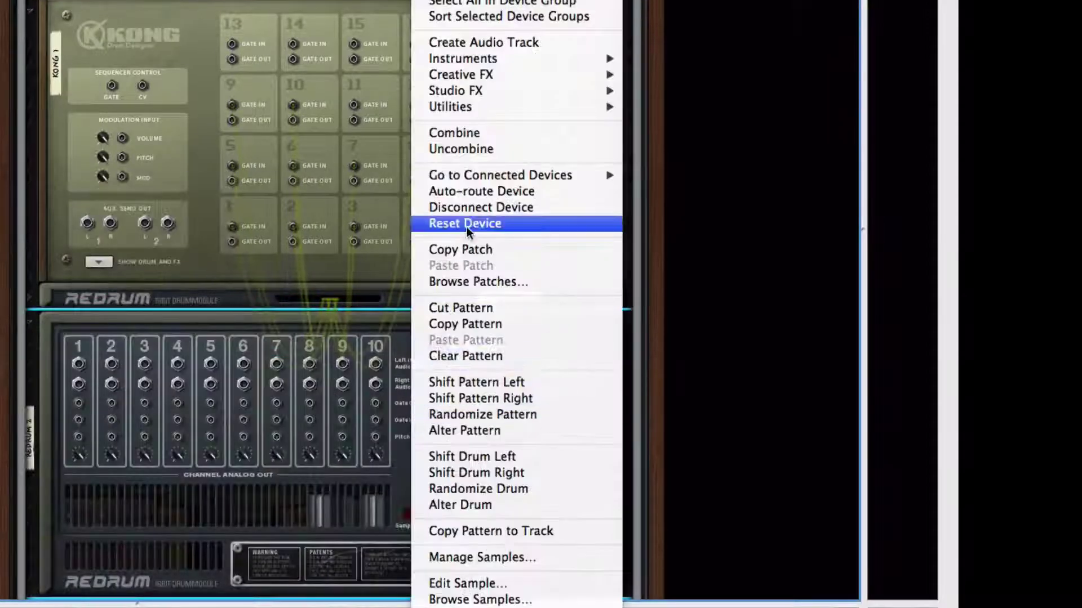
click(465, 224)
drag(79, 404, 353, 106)
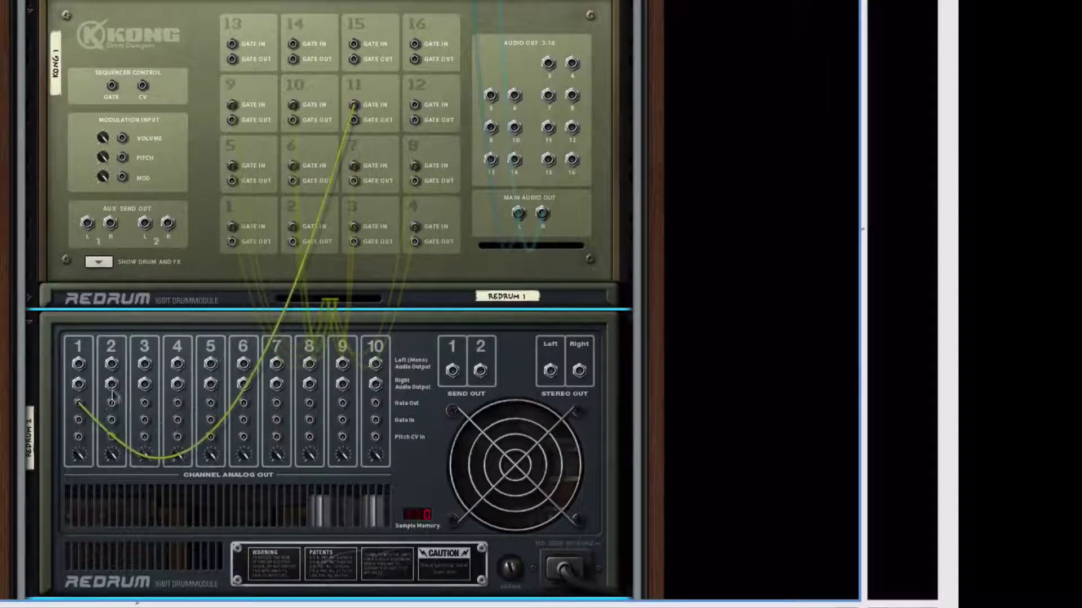
drag(111, 403, 414, 105)
drag(144, 404, 232, 44)
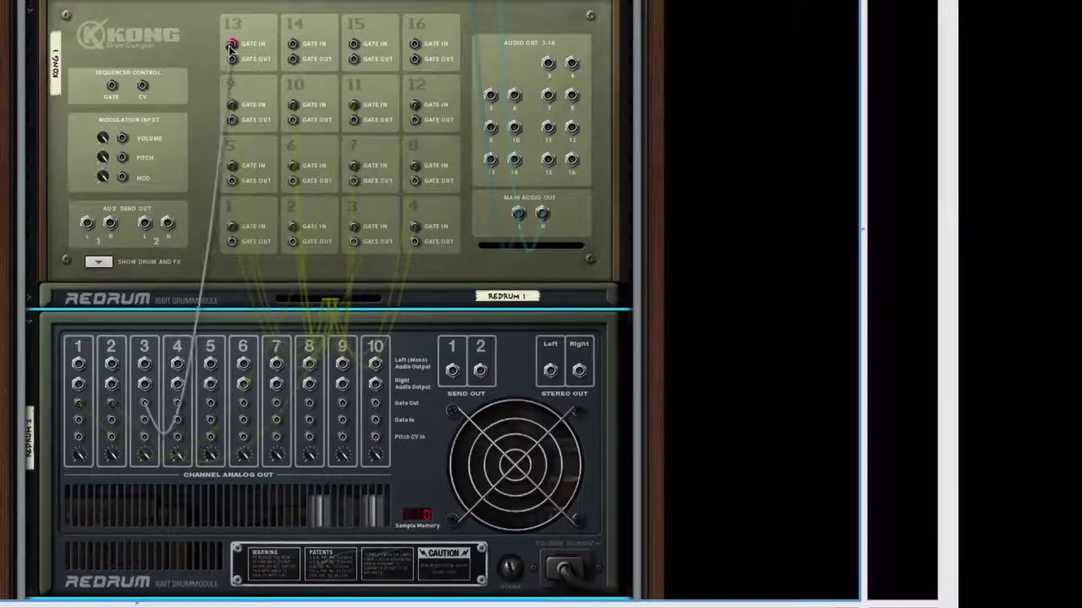
drag(178, 403, 293, 44)
drag(210, 404, 353, 44)
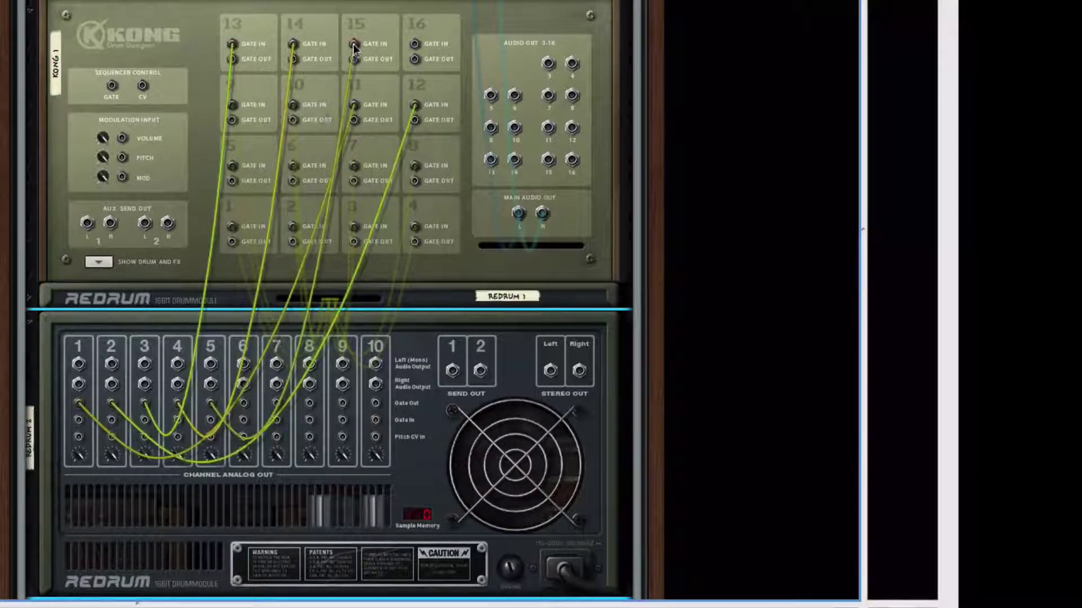
drag(246, 405, 415, 44)
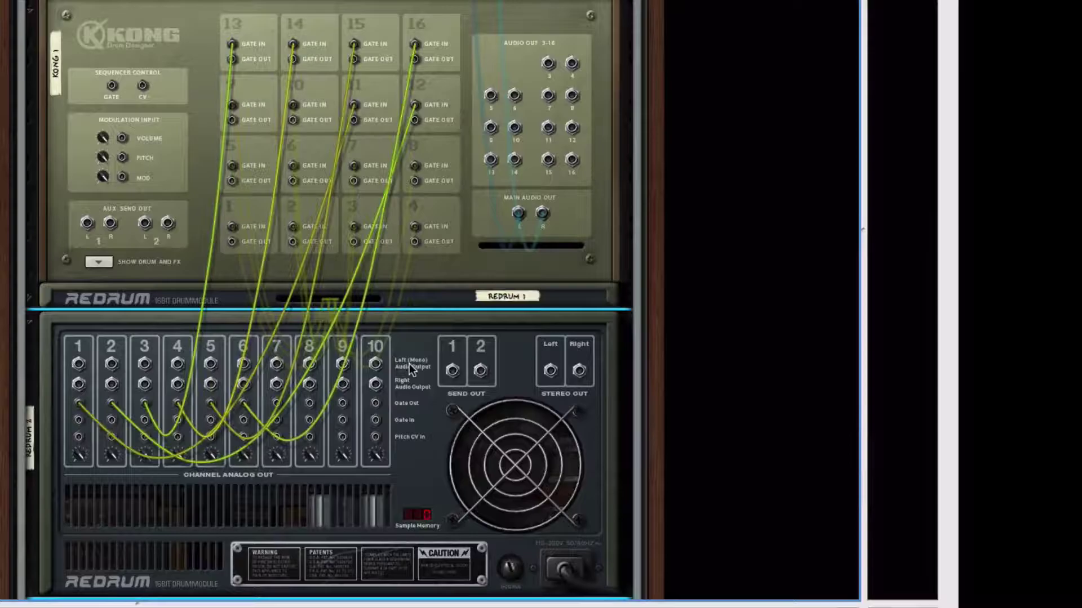
key(Tab)
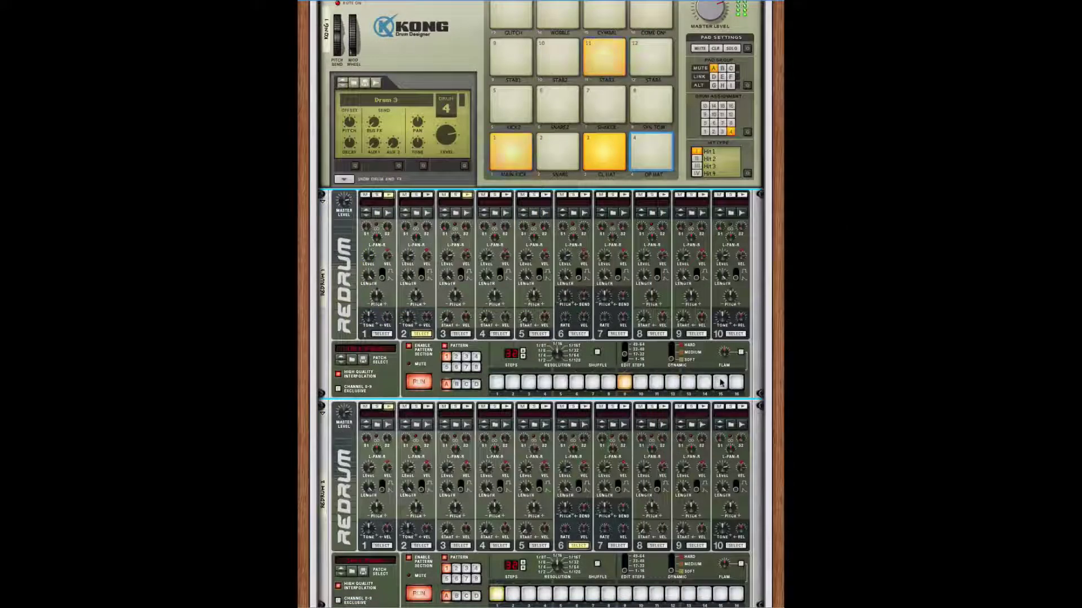
Step: Add steps 15 and 16 to Redrum 1, then copy both Redrum patterns to their tracks
drag(735, 383, 719, 385)
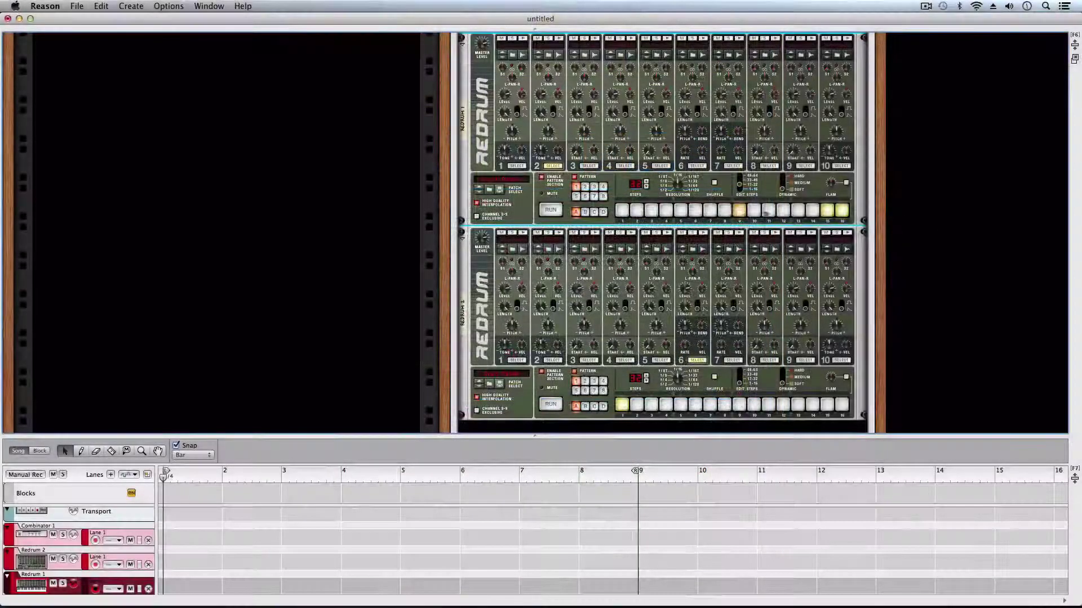
right_click(721, 208)
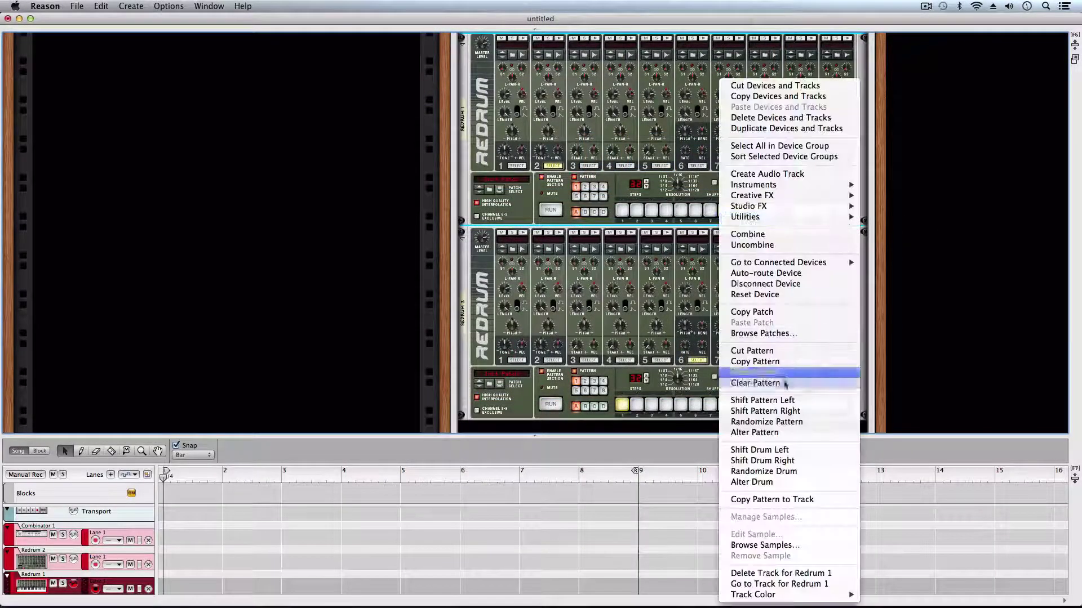
click(789, 500)
right_click(720, 428)
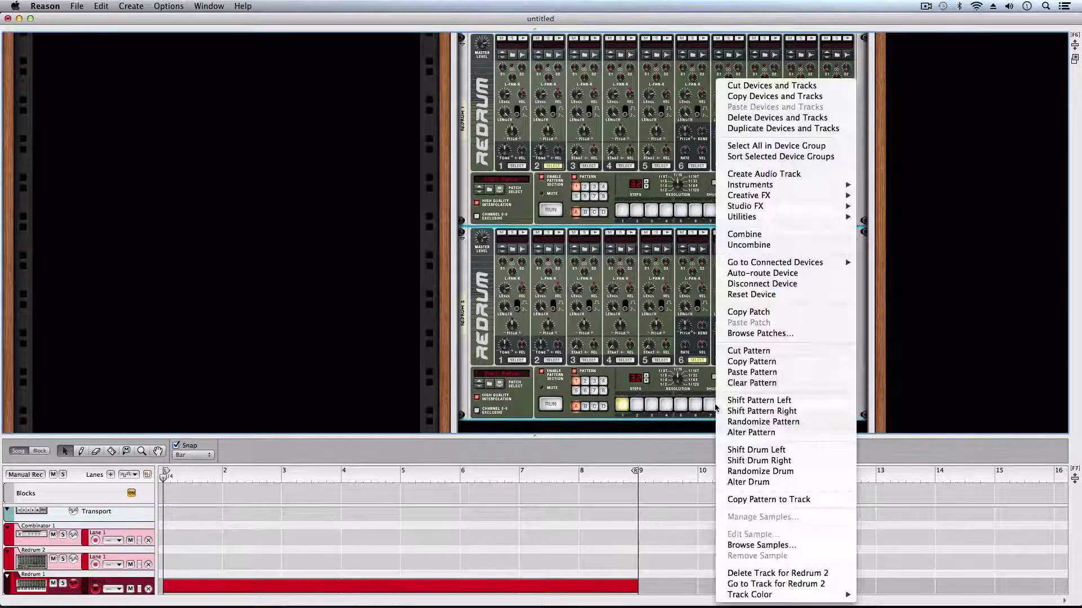
click(767, 499)
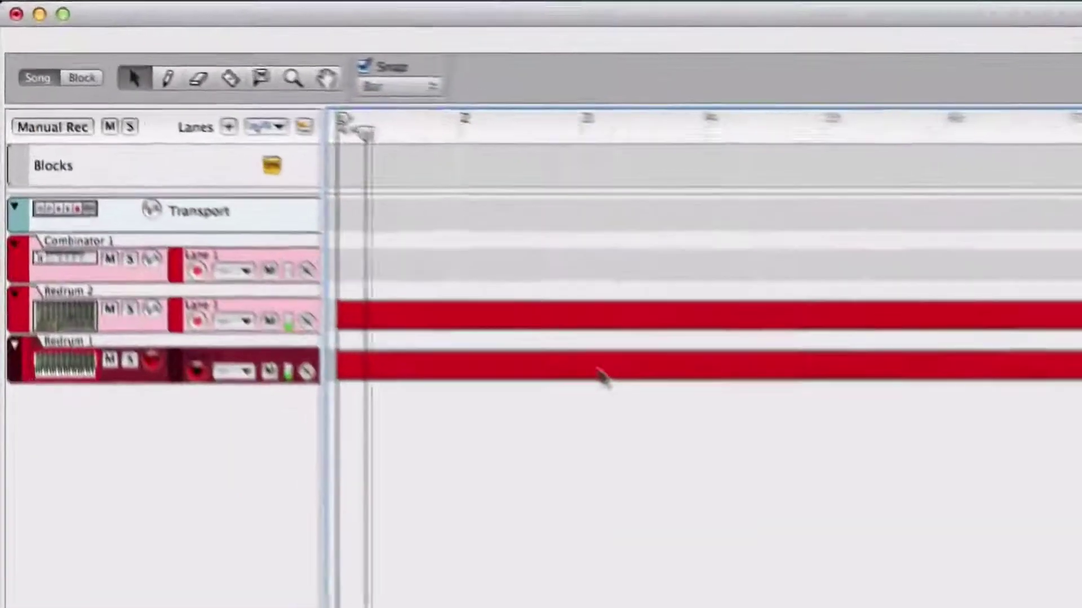
Step: Open the Redrum 1 clip and draw an extra Channel 2 note with the Pencil
double_click(601, 377)
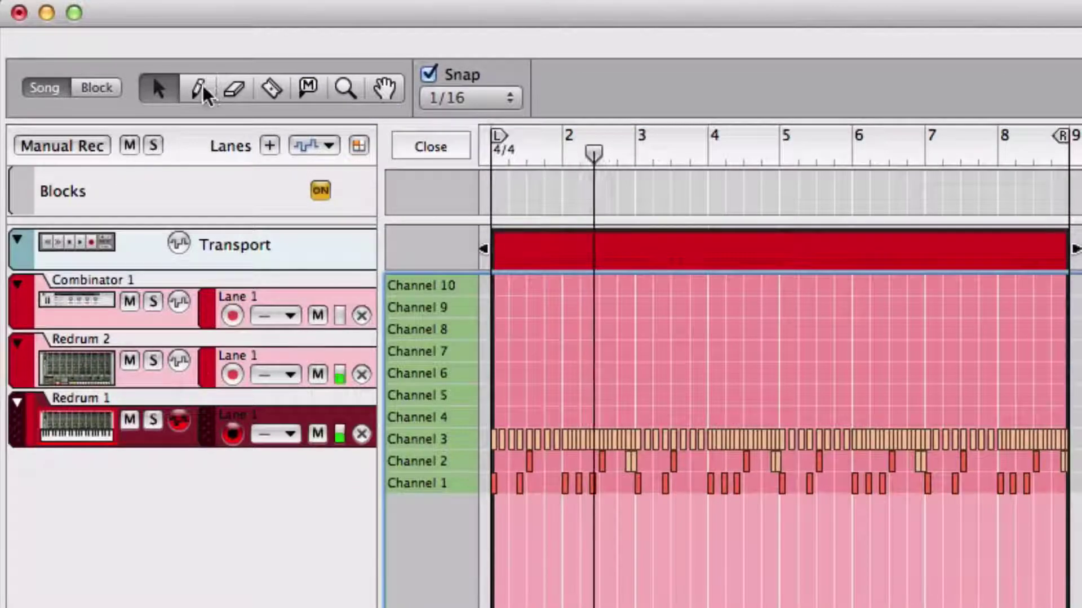
click(200, 89)
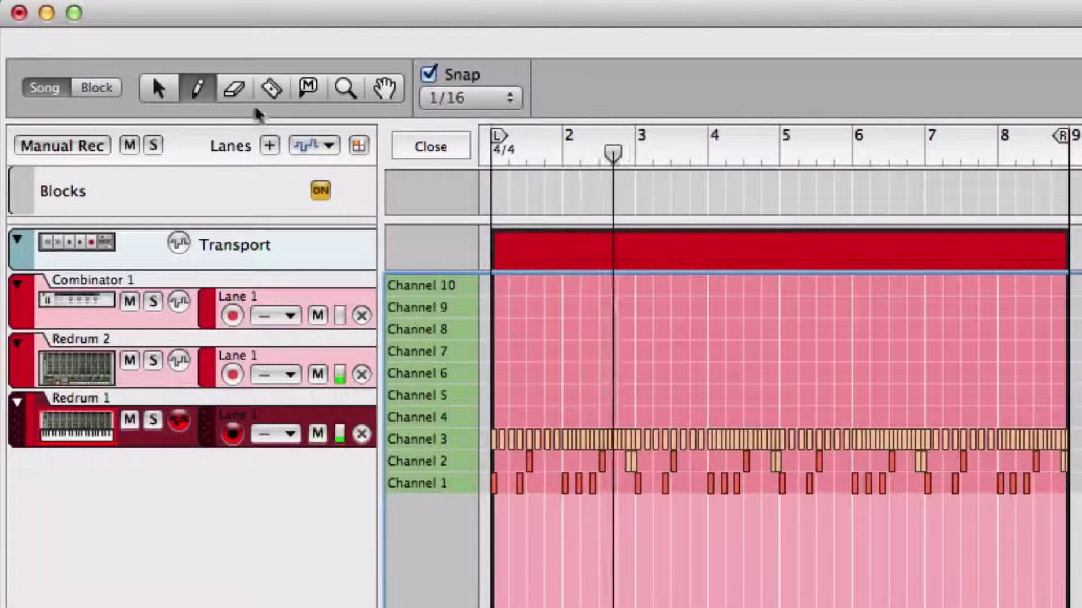
click(839, 459)
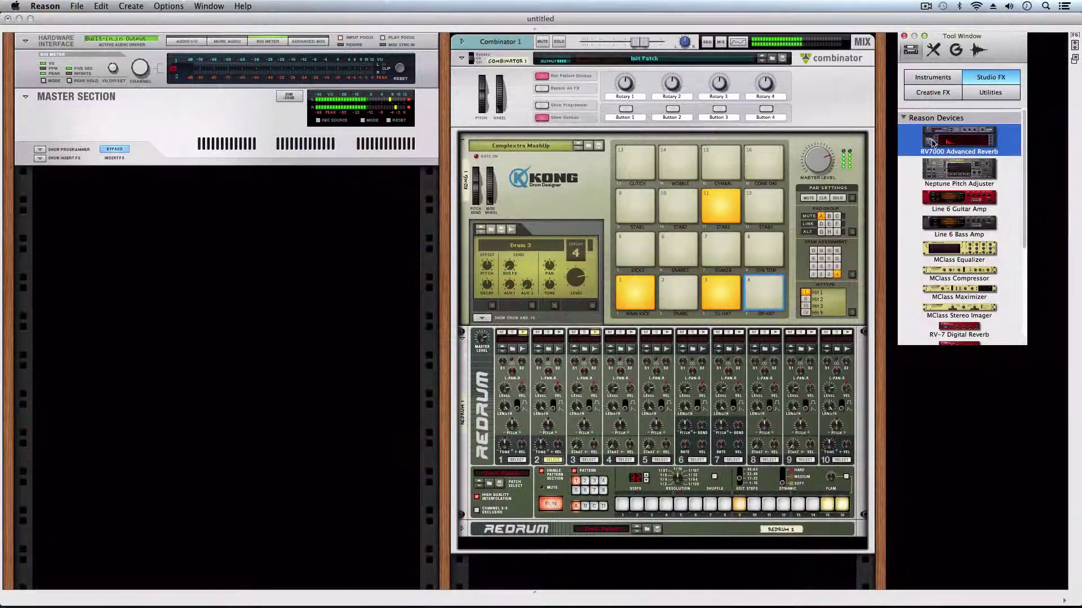
Step: Add RV7000, Line 6 Guitar and Bass Amps, MClass Equalizer and Maximizer; set RV7000 Dry/Wet to 38
drag(926, 142, 592, 141)
drag(959, 198, 817, 180)
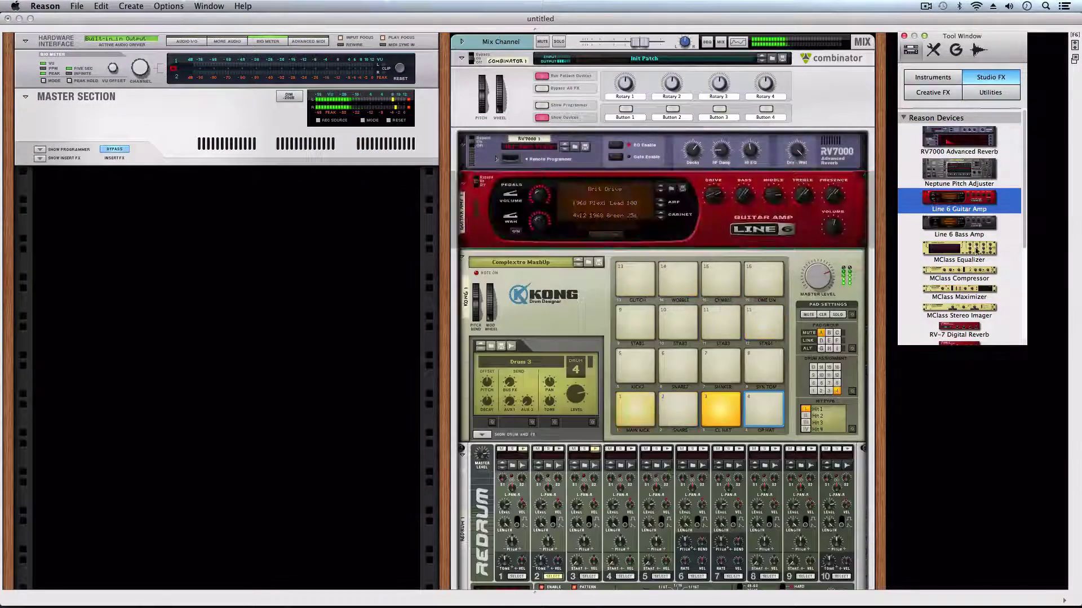
drag(959, 224, 834, 253)
drag(959, 248, 833, 282)
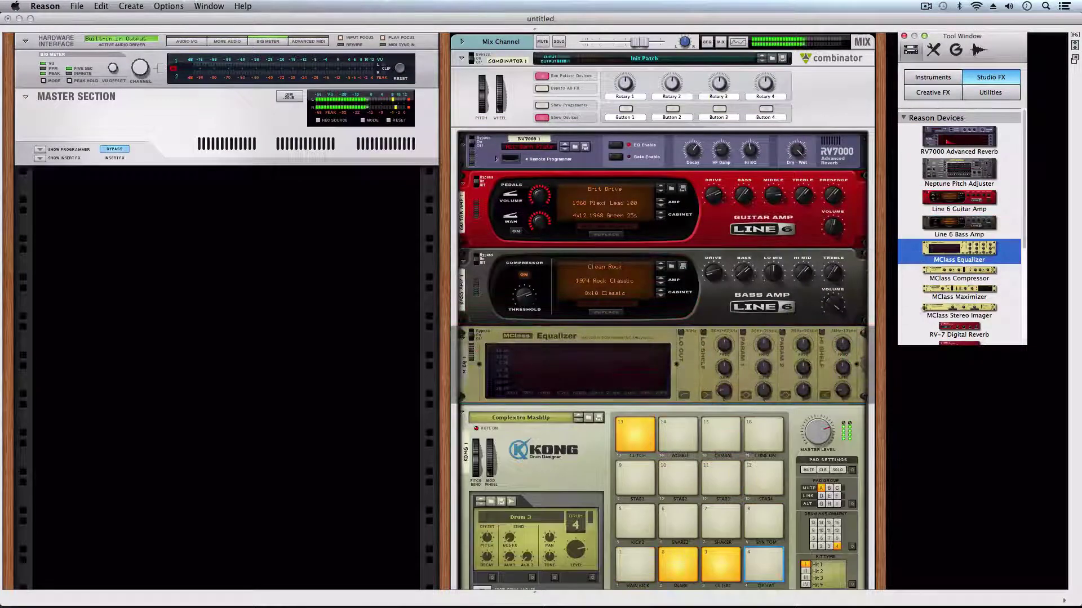
drag(959, 290, 833, 417)
click(951, 316)
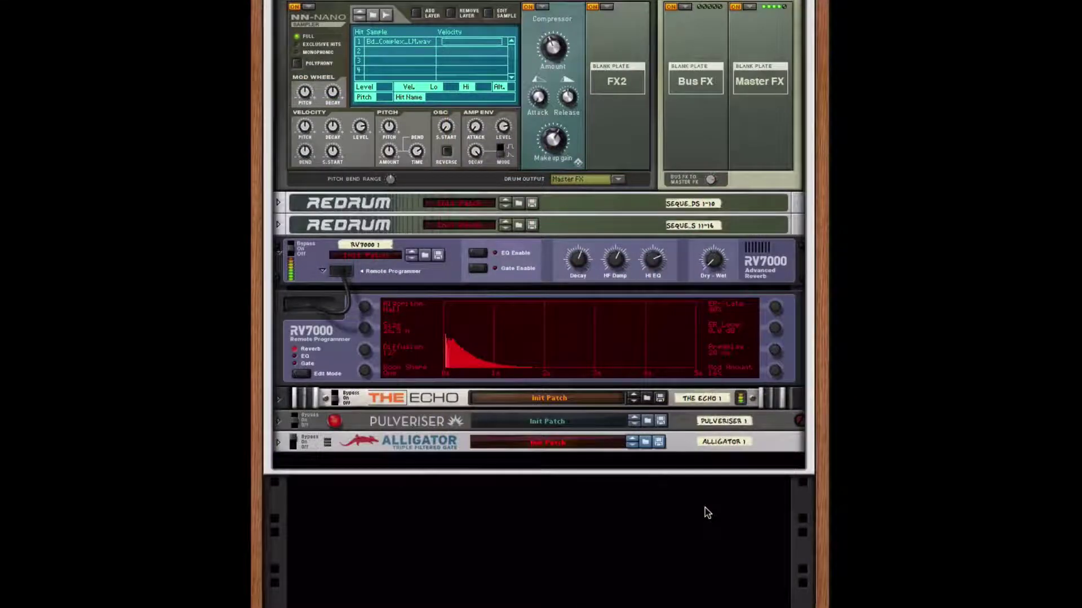
drag(714, 270, 727, 220)
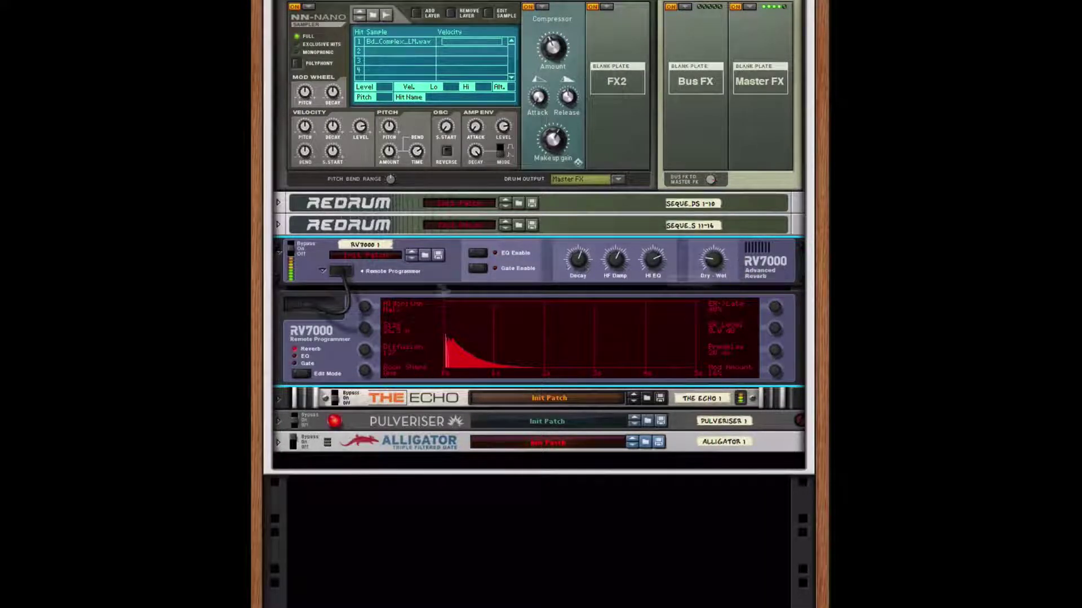
Step: Fold the RV7000, then unfold The Echo to look it over and fold it again
click(279, 251)
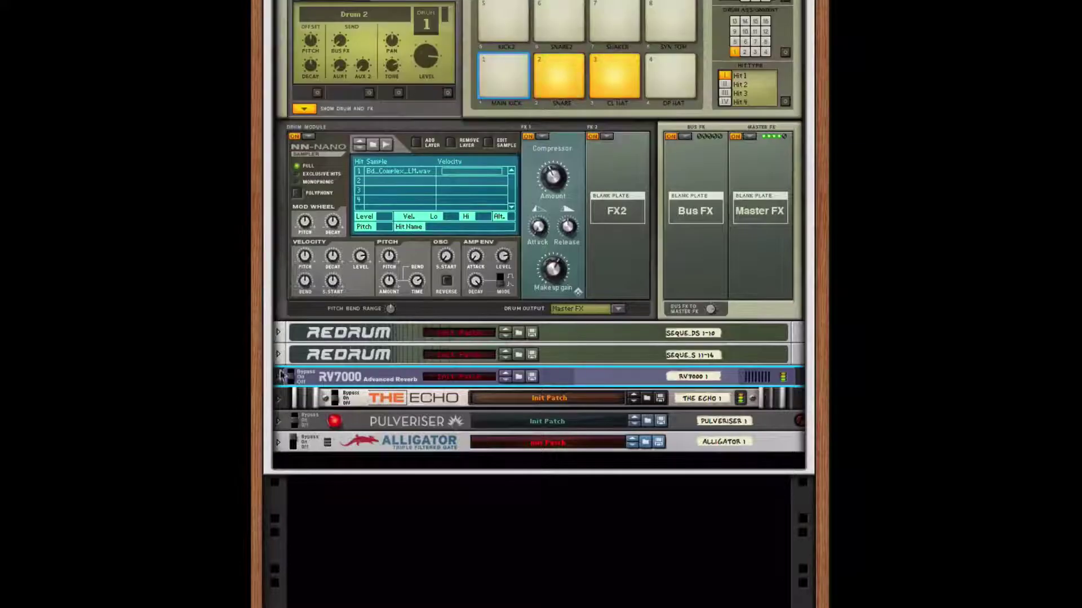
click(278, 401)
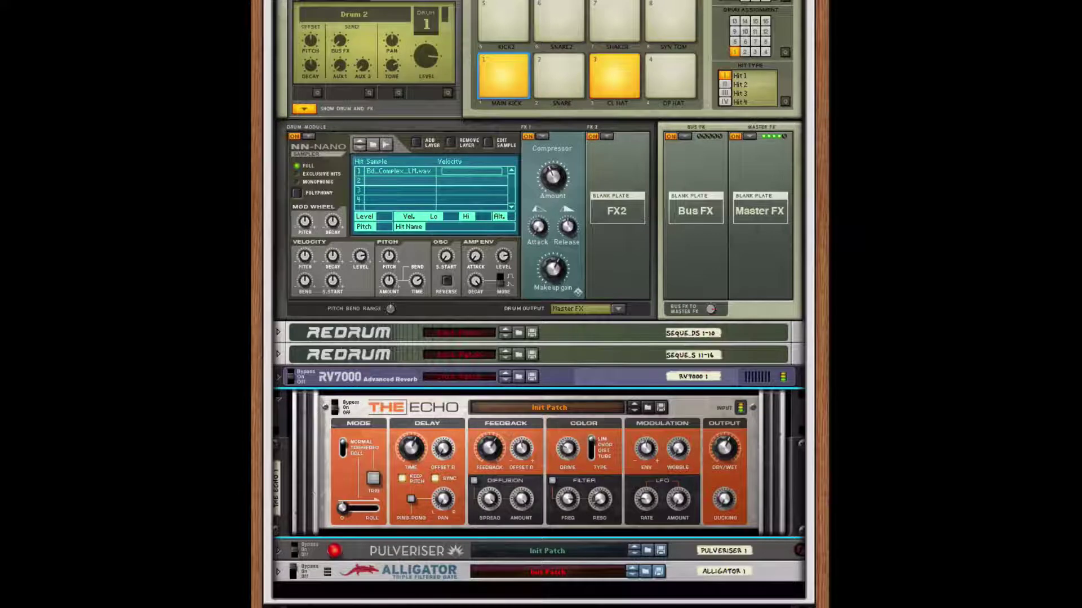
click(278, 398)
Step: Set the Pulveriser Blend to 33%, fold it, then unfold the Alligator's full panel
click(278, 420)
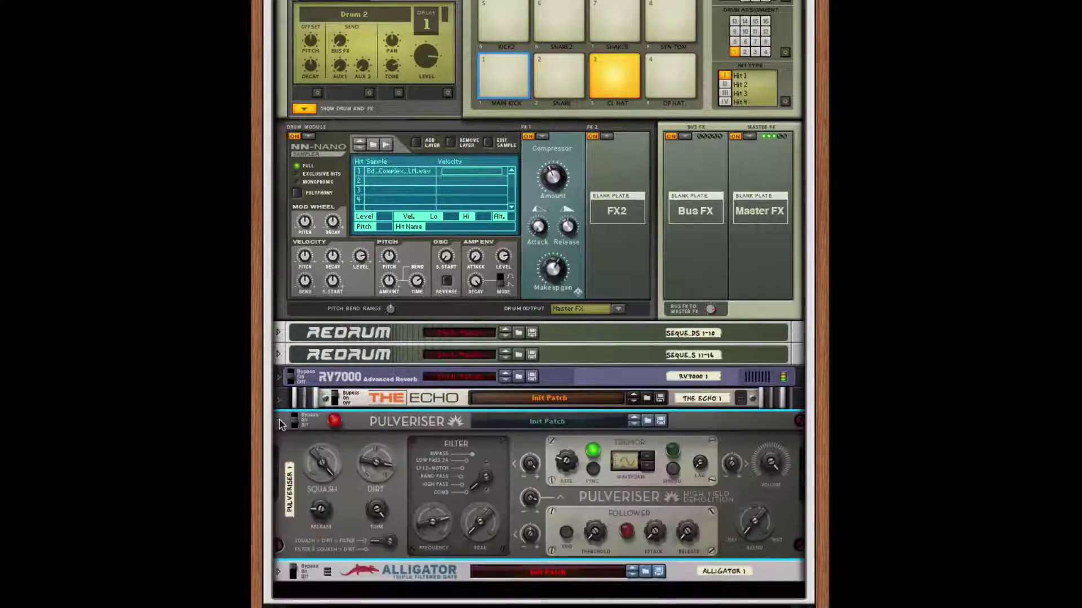
drag(755, 524, 766, 485)
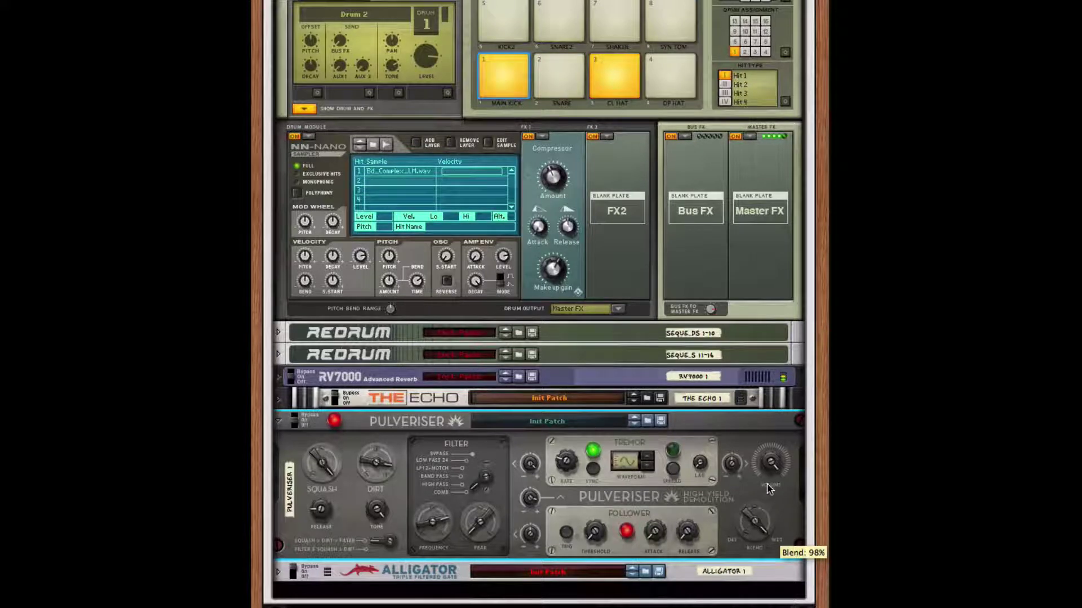
drag(768, 488, 769, 528)
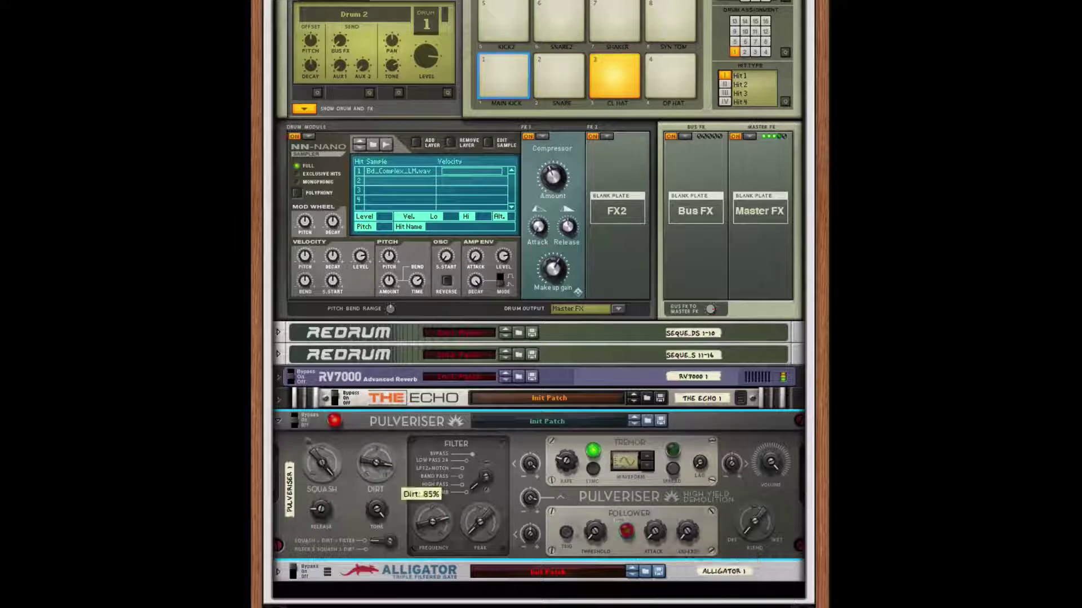
click(278, 422)
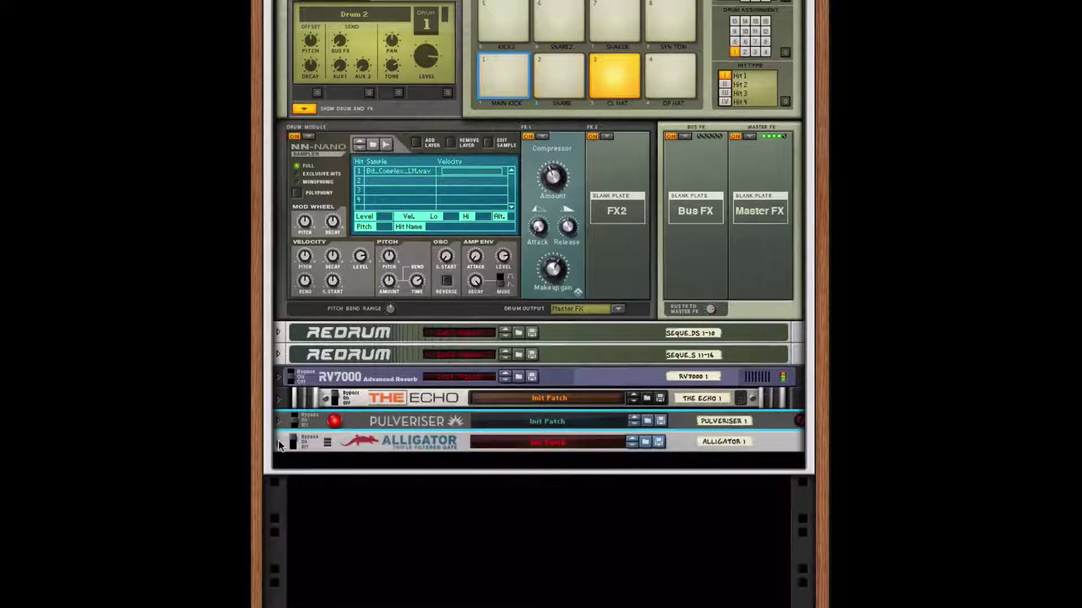
click(278, 443)
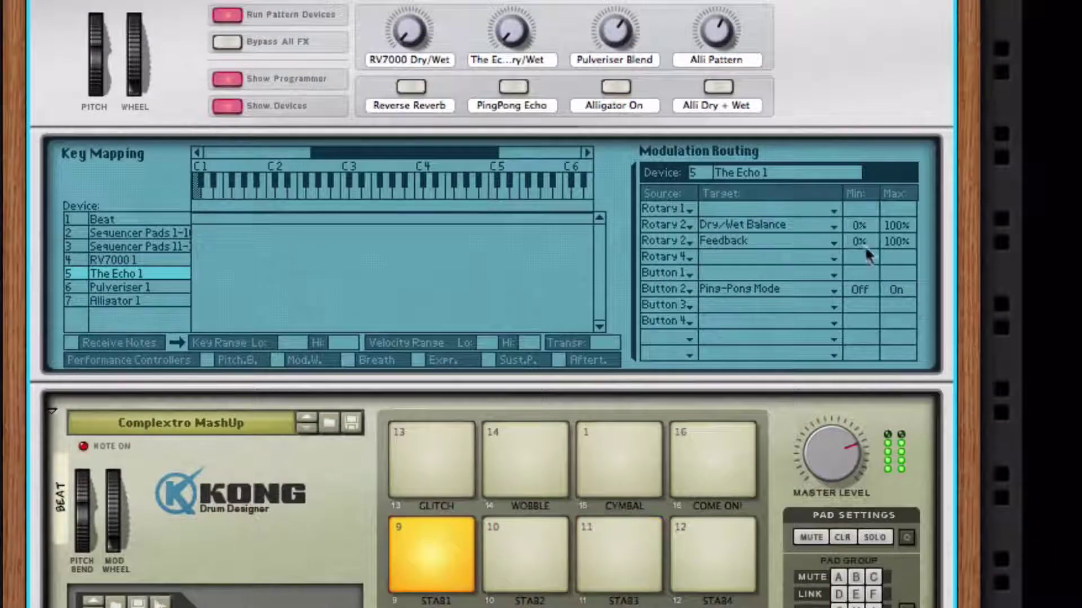
Step: Keep Rotary 2's target set to The Echo's Master Dry/Wet Balance
click(806, 225)
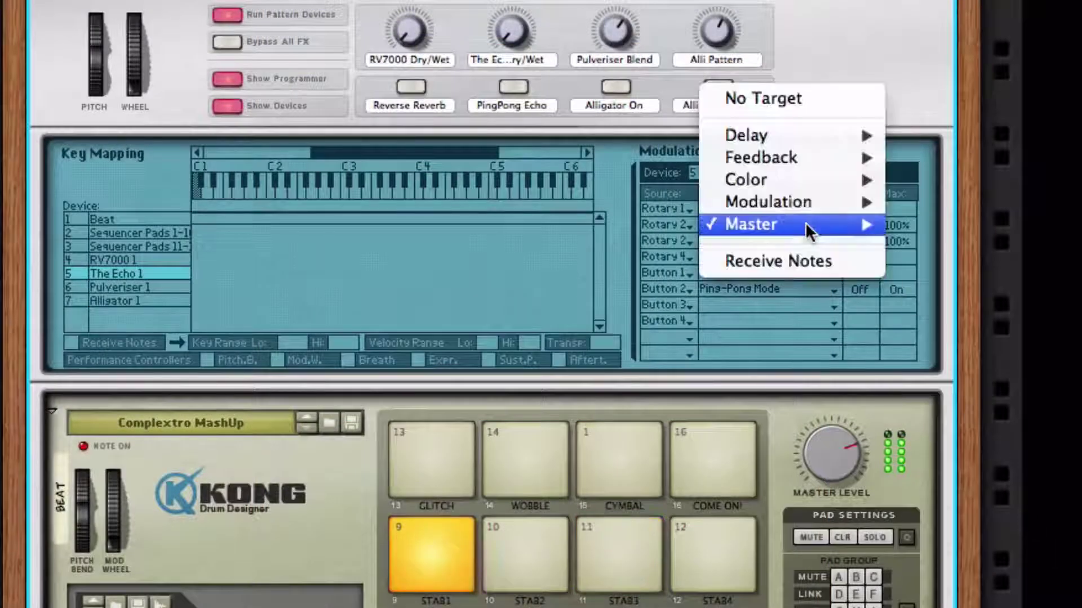
mouse_move(805, 224)
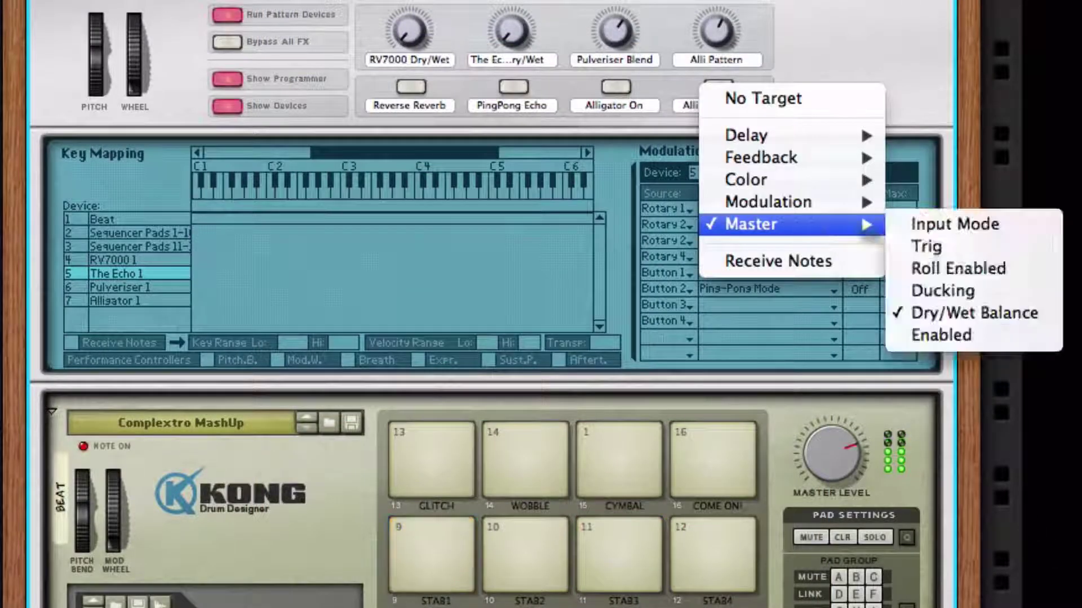
click(934, 316)
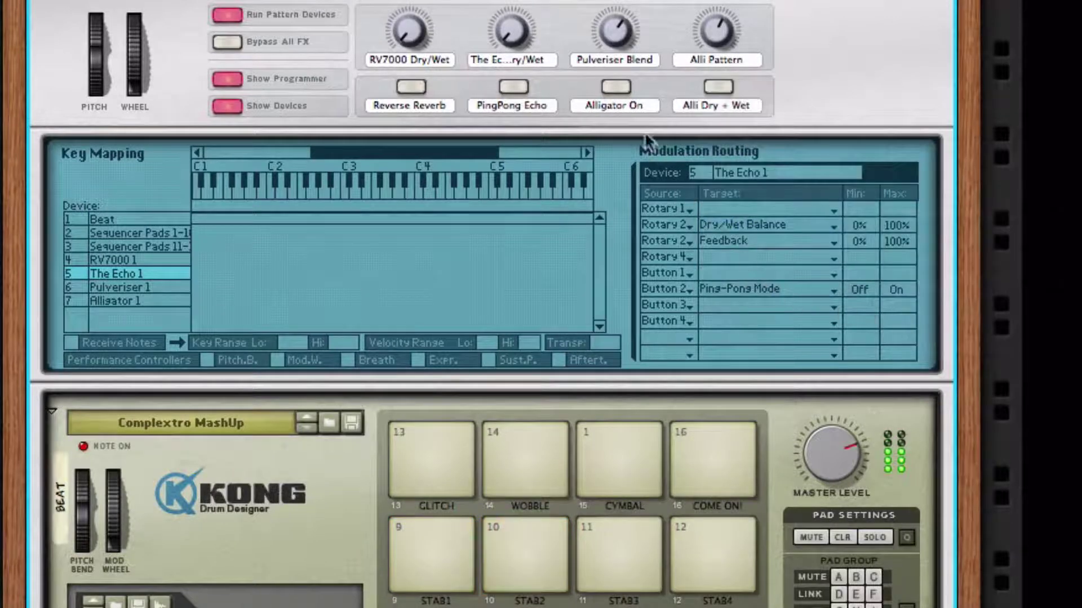
Step: Test the mapped controls: toggle the Alligator, enable reversed reverb, set RV7000 Dry/Wet to 89 then 12, and Echo Dry/Wet to 79
click(617, 87)
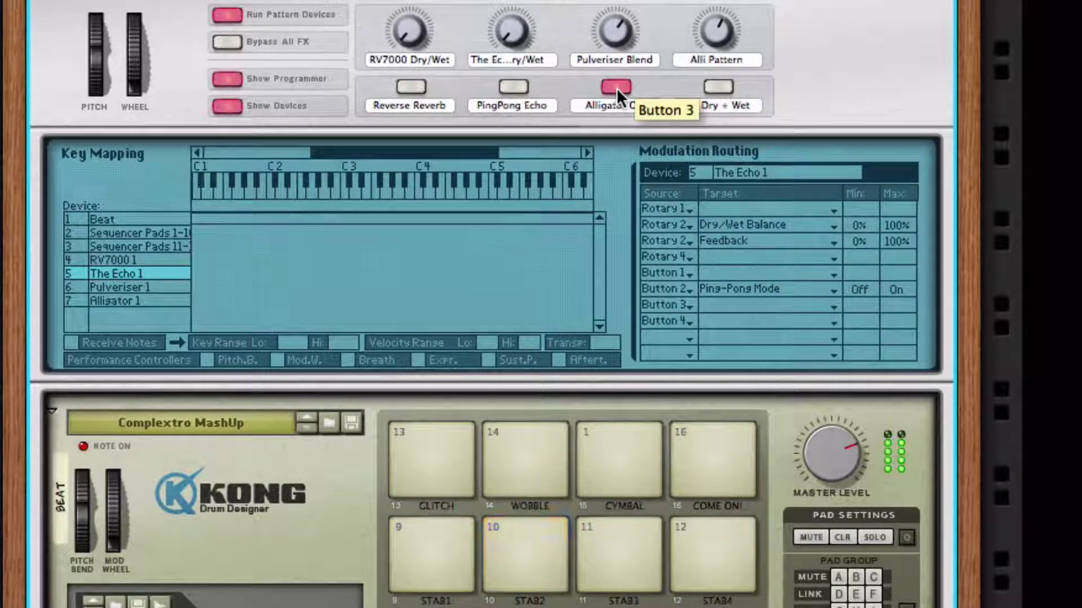
click(616, 87)
click(410, 87)
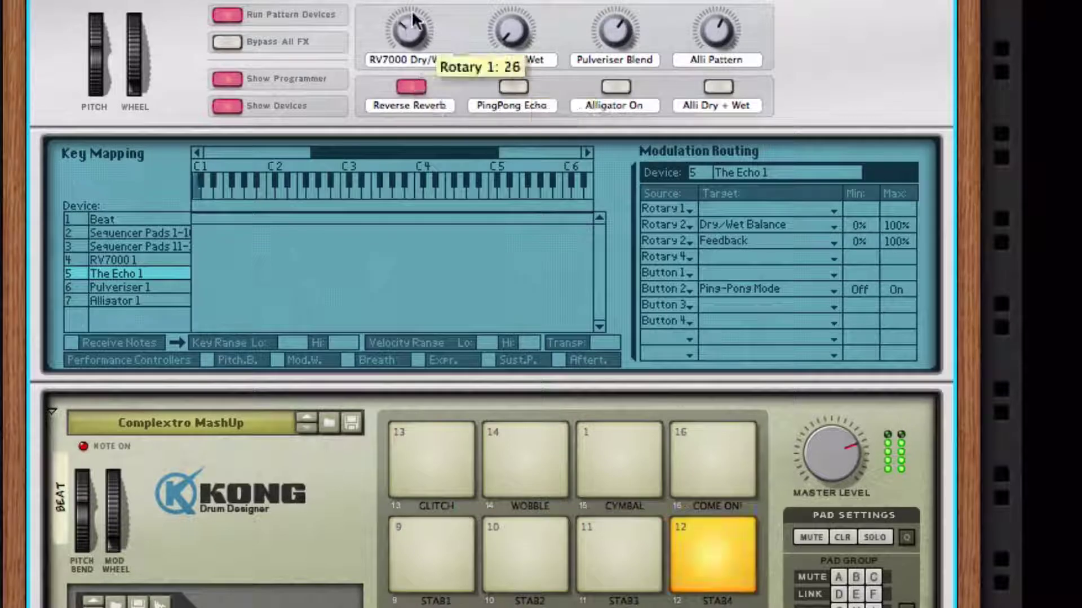
drag(412, 14, 412, 2)
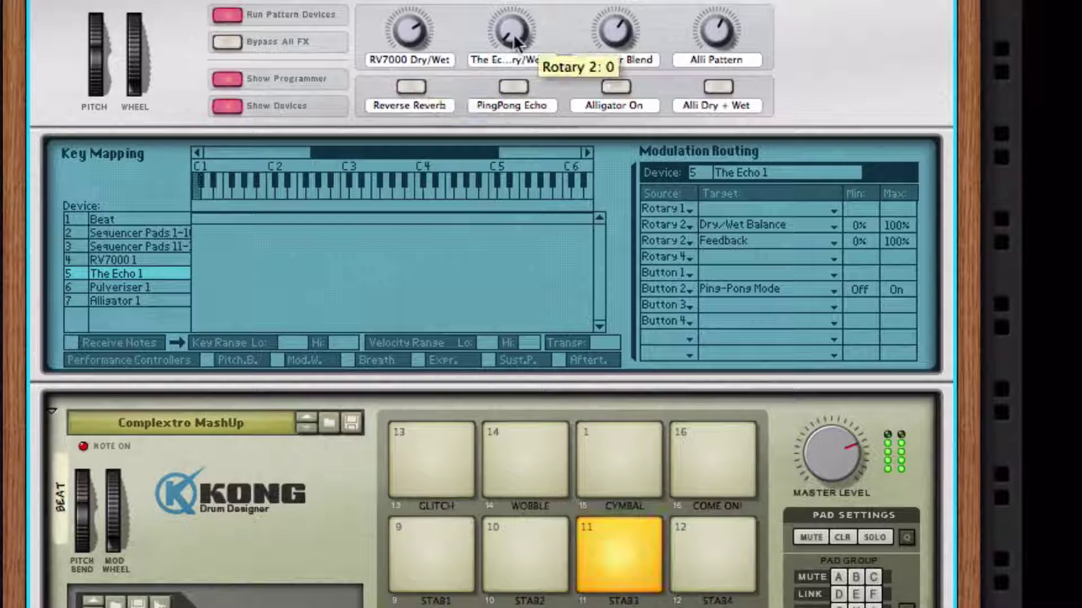
drag(512, 33, 523, 0)
drag(410, 31, 409, 78)
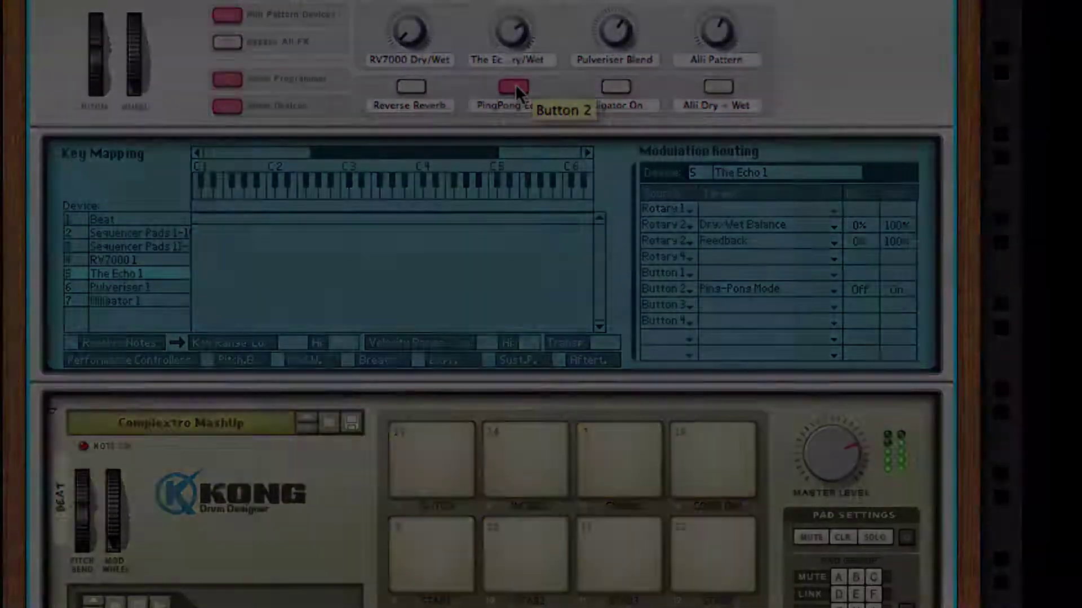